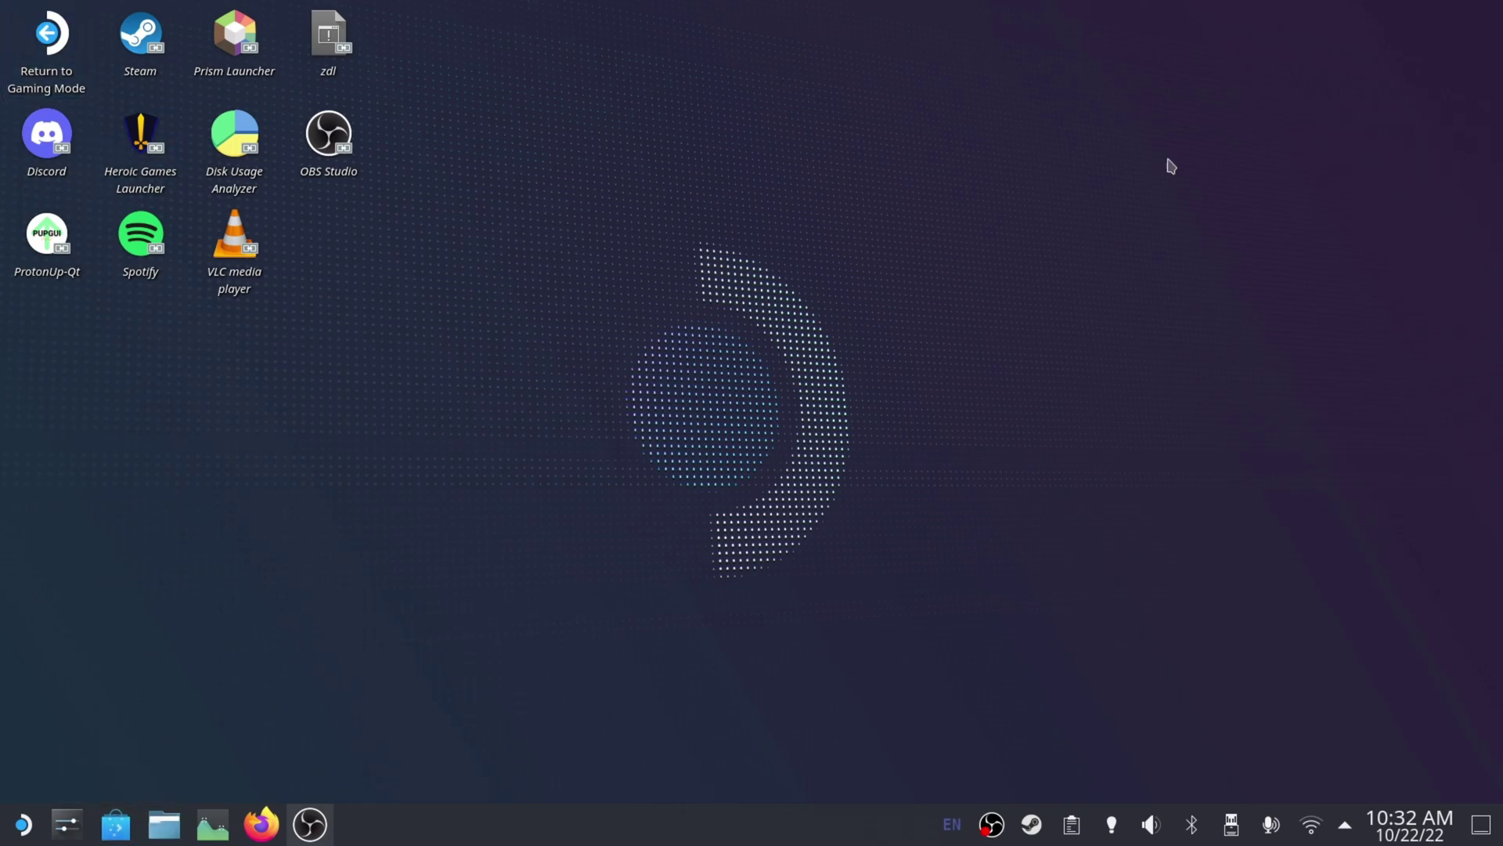
Add Prism Launcher from the list of all installed applications to Steam
{"action": "left_click", "coordinate": [23, 823]}
{"action": "mouse_move", "coordinate": [27, 435]}
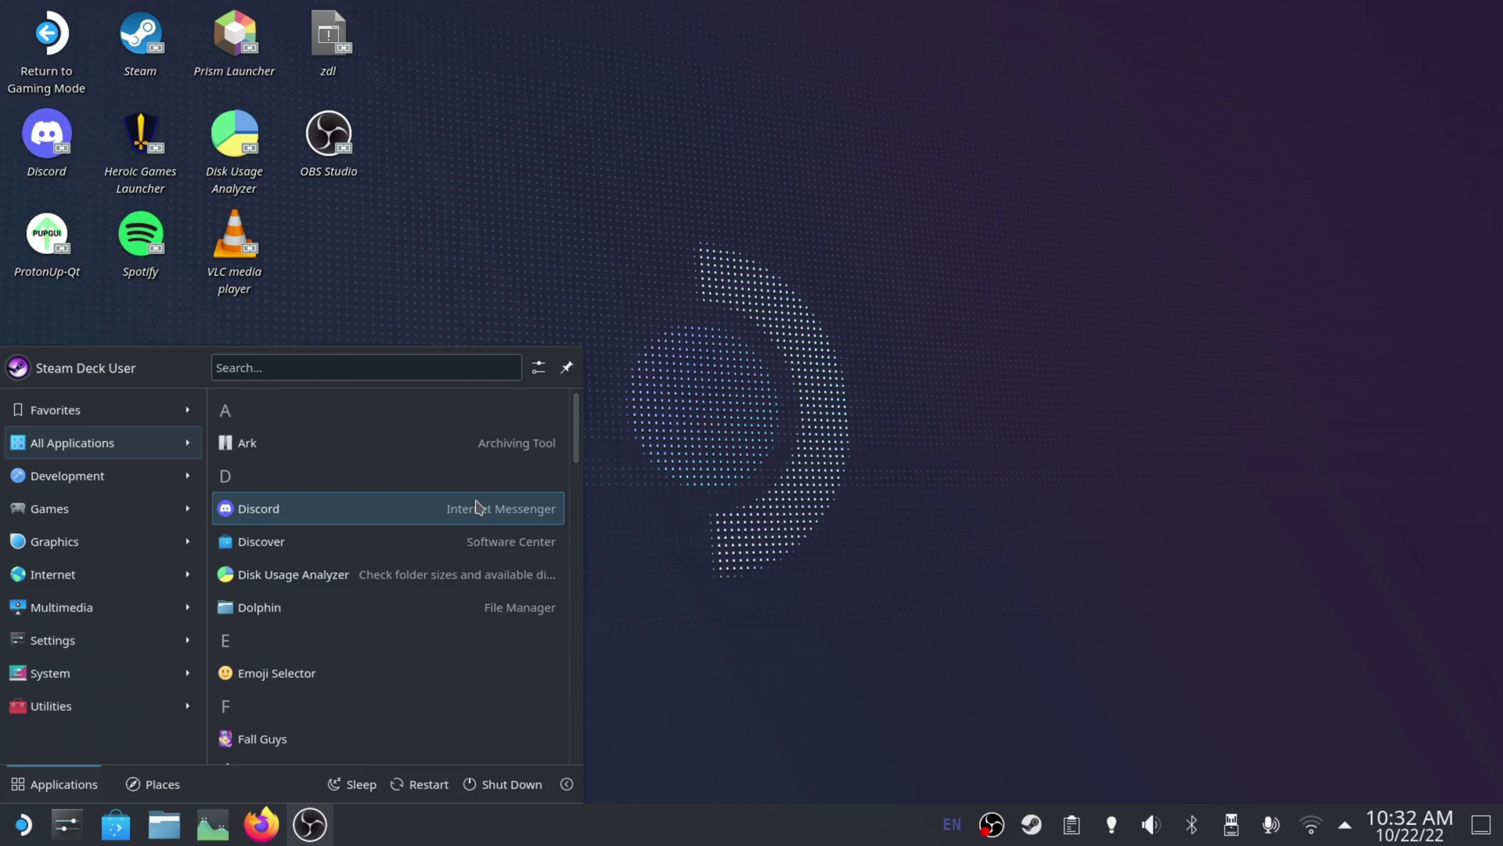
{"action": "scroll", "coordinate": [364, 595], "scroll_direction": "down", "scroll_amount": 10}
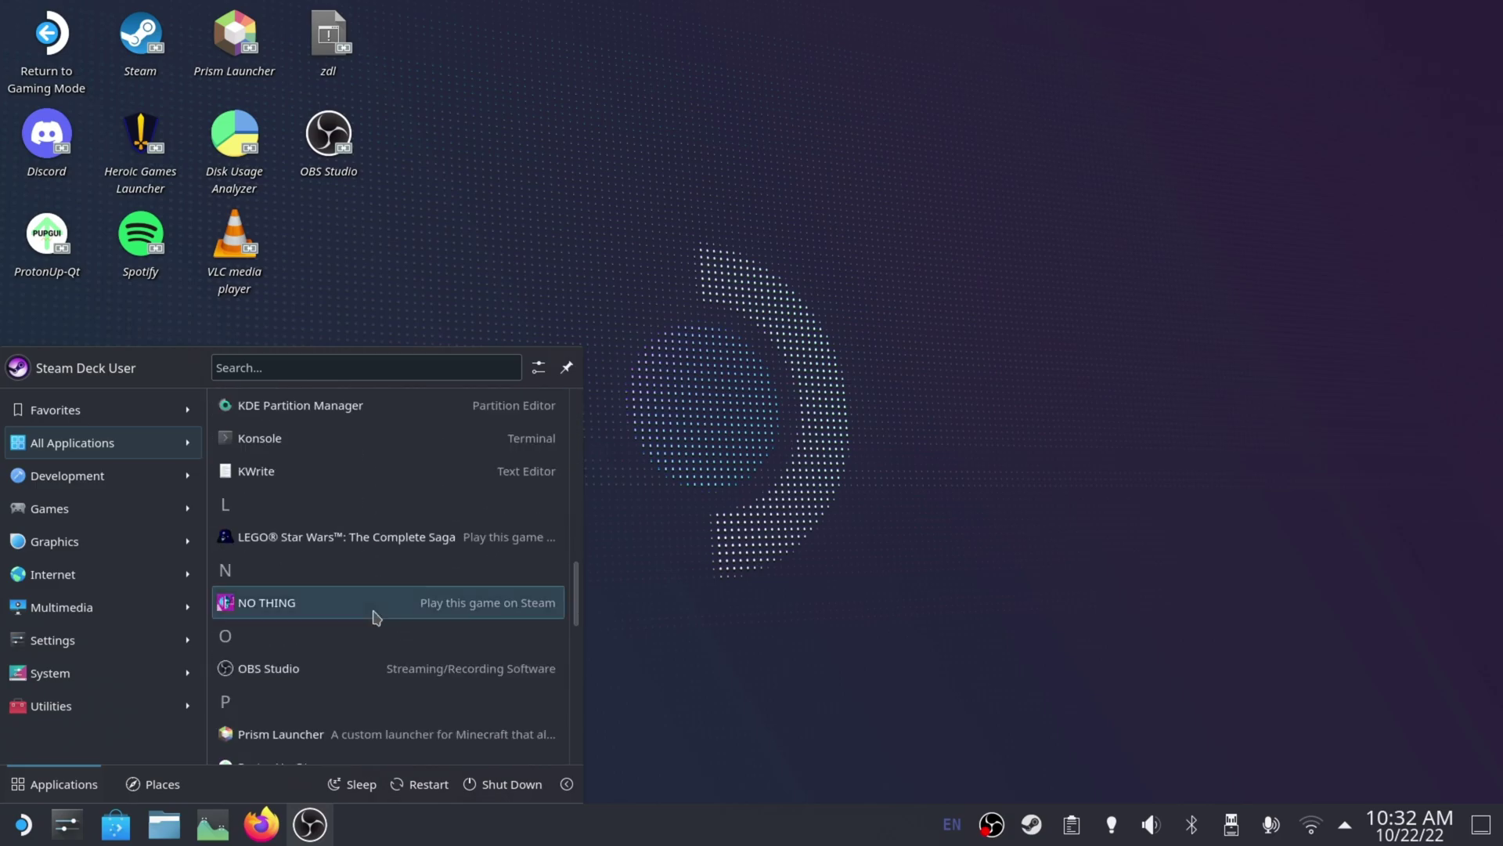
{"action": "scroll", "coordinate": [376, 617], "scroll_direction": "down", "scroll_amount": 3}
{"action": "right_click", "coordinate": [279, 599]}
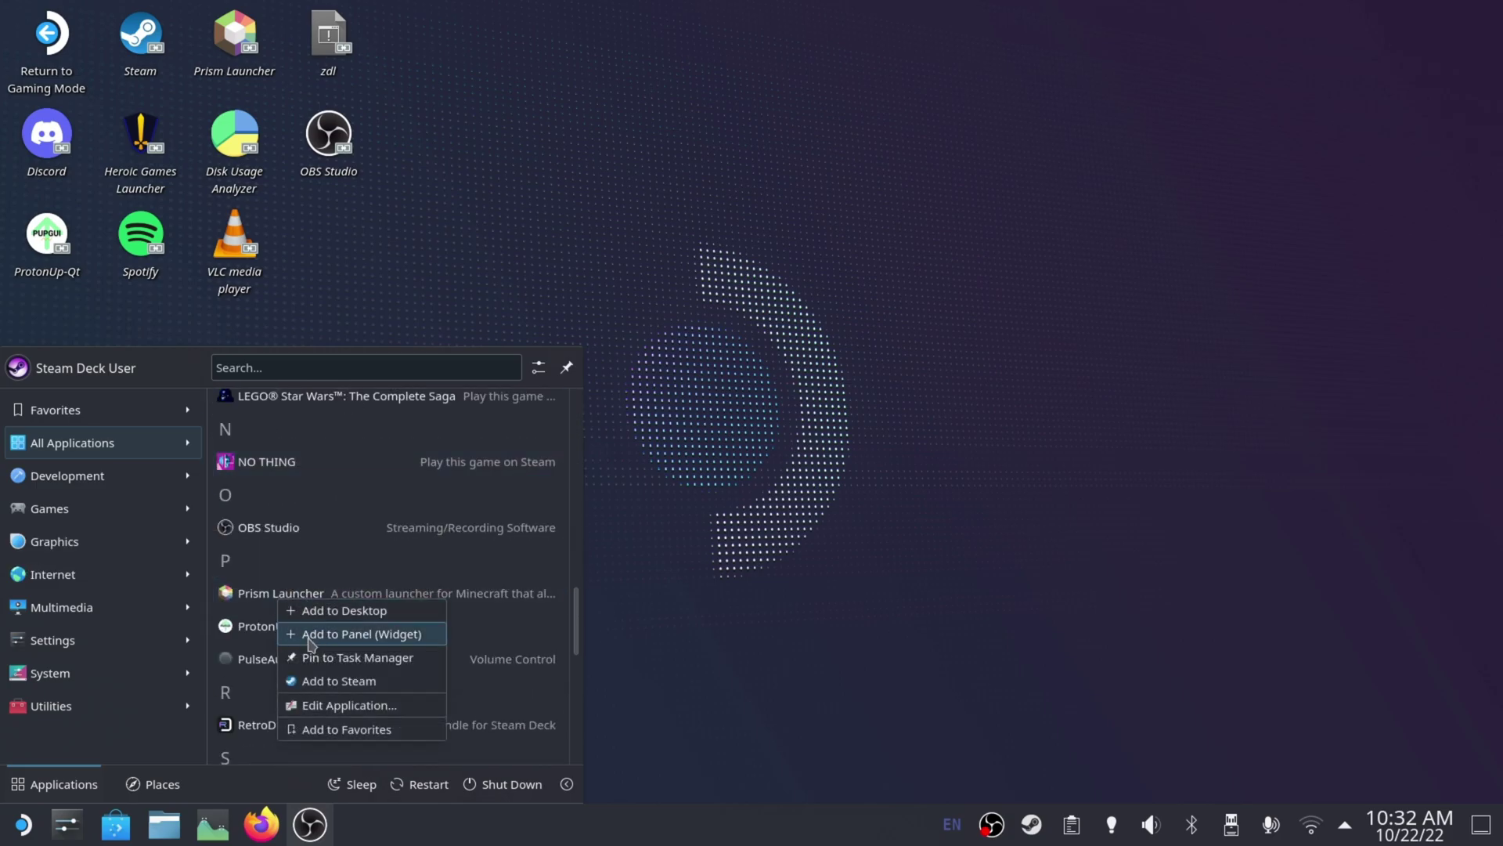
{"action": "left_click", "coordinate": [310, 681]}
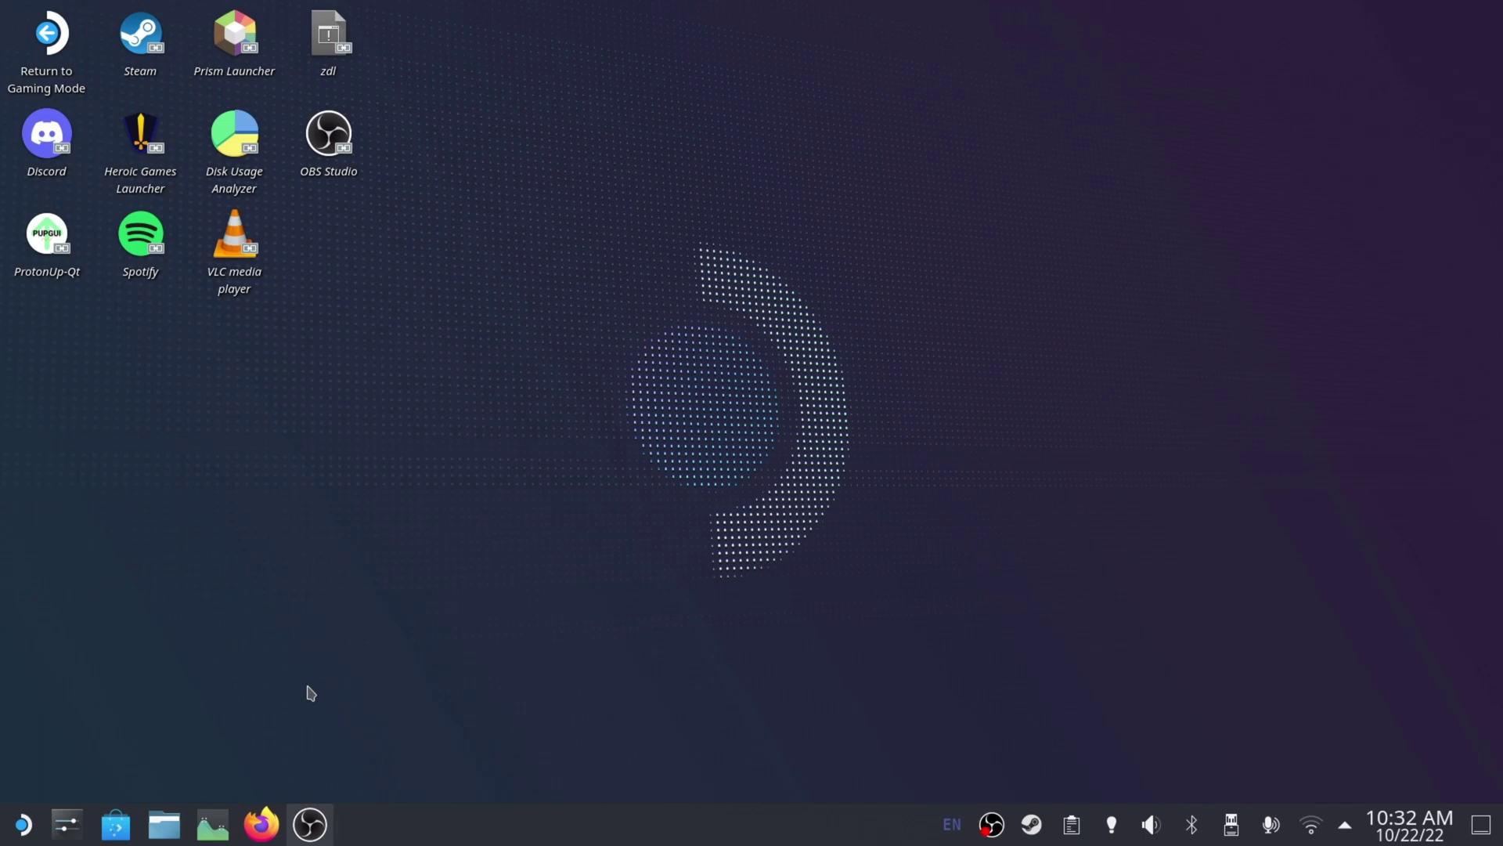
Switch to the Steam library and open the Prism Launcher entry
{"action": "right_click", "coordinate": [1031, 823]}
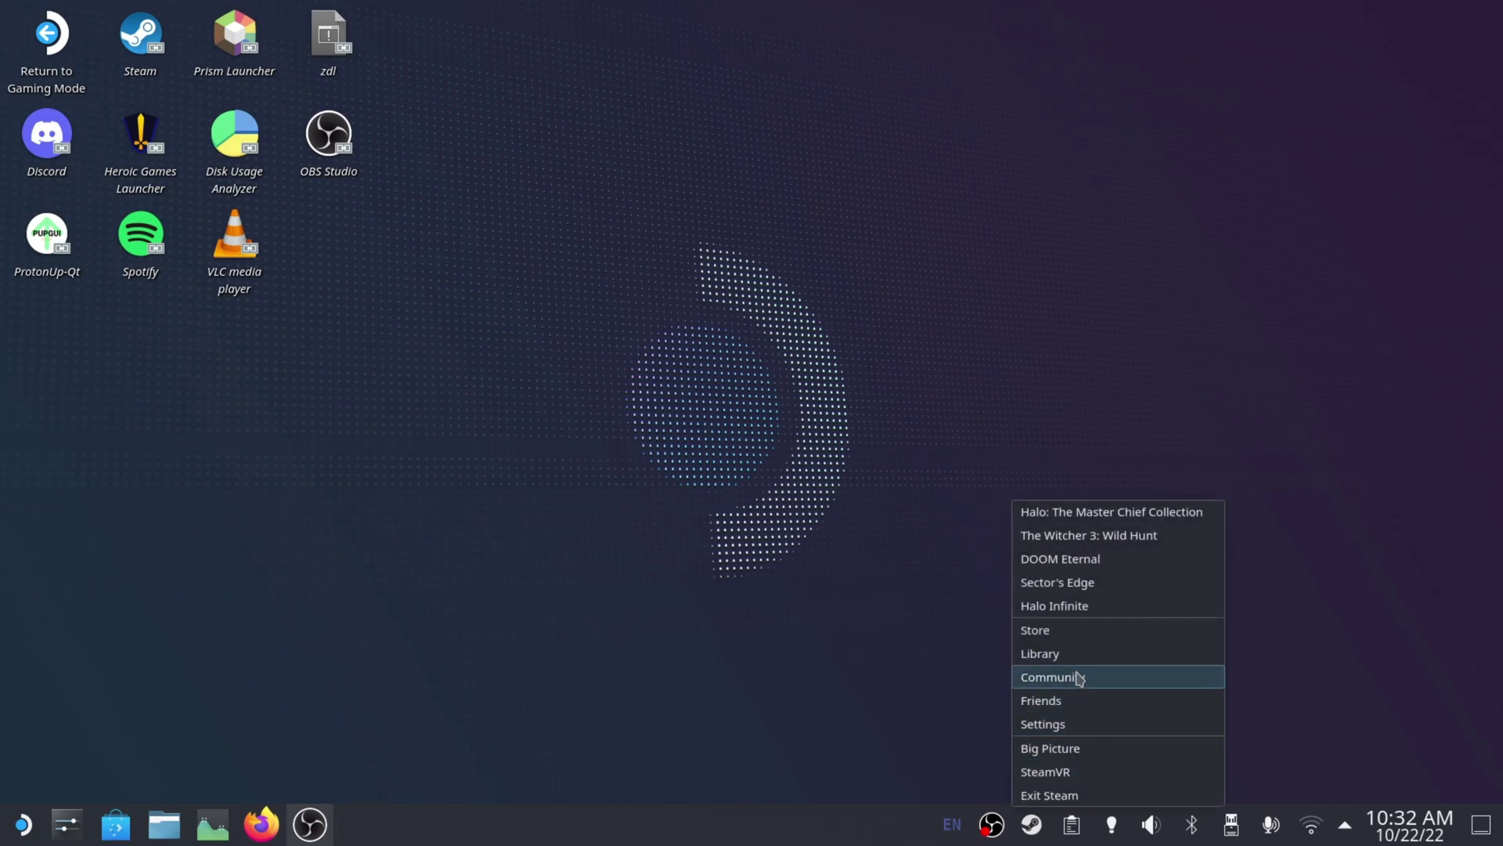
{"action": "left_click", "coordinate": [1074, 654]}
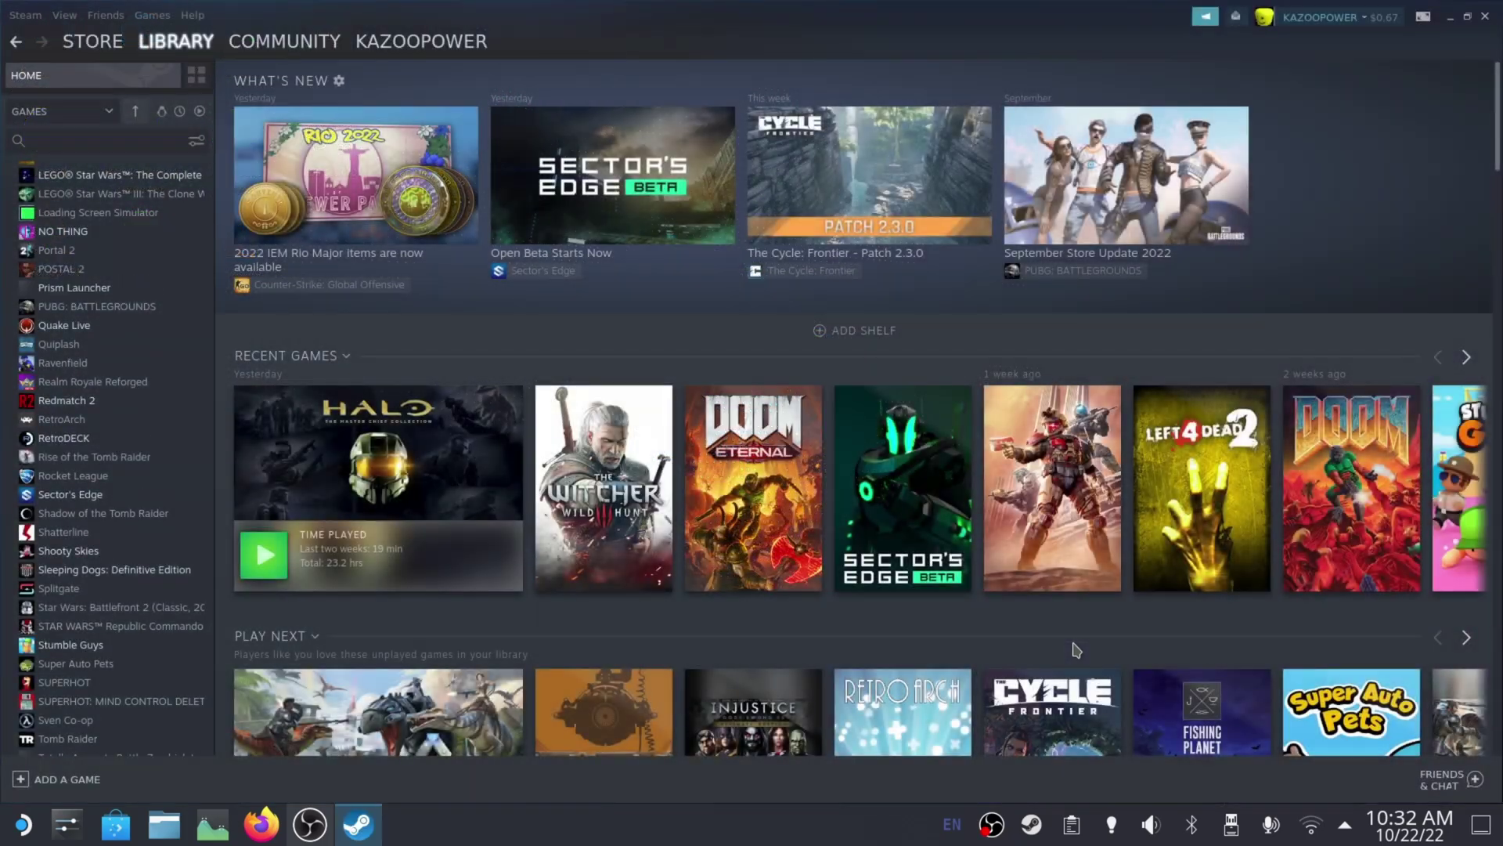
{"action": "left_click", "coordinate": [86, 287]}
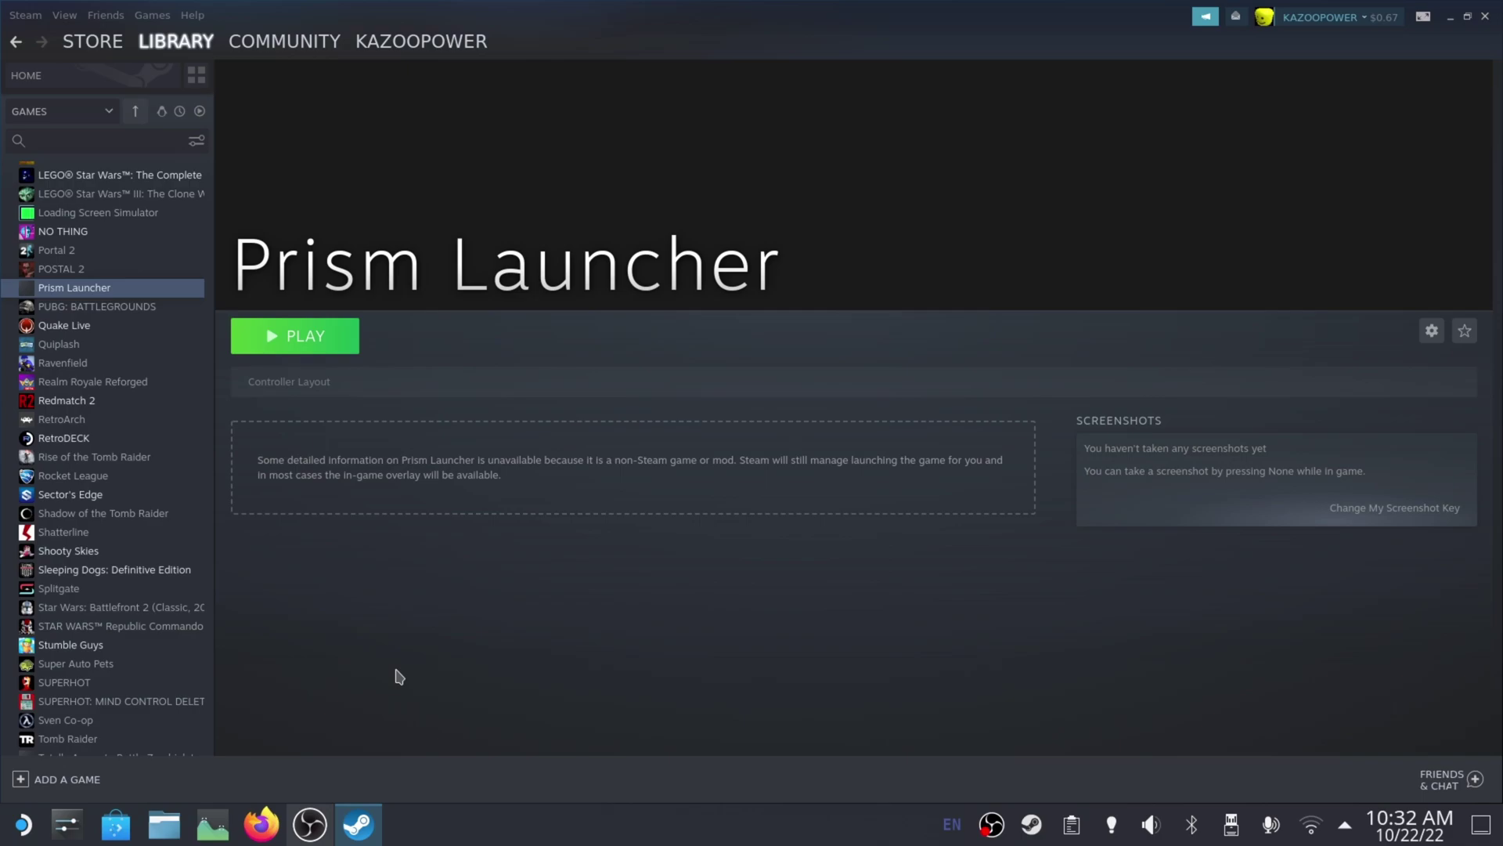
Switch to the Dolphin file manager and locate RobloxPlayerLauncher.exe in the Downloads folder
{"action": "left_click", "coordinate": [166, 836]}
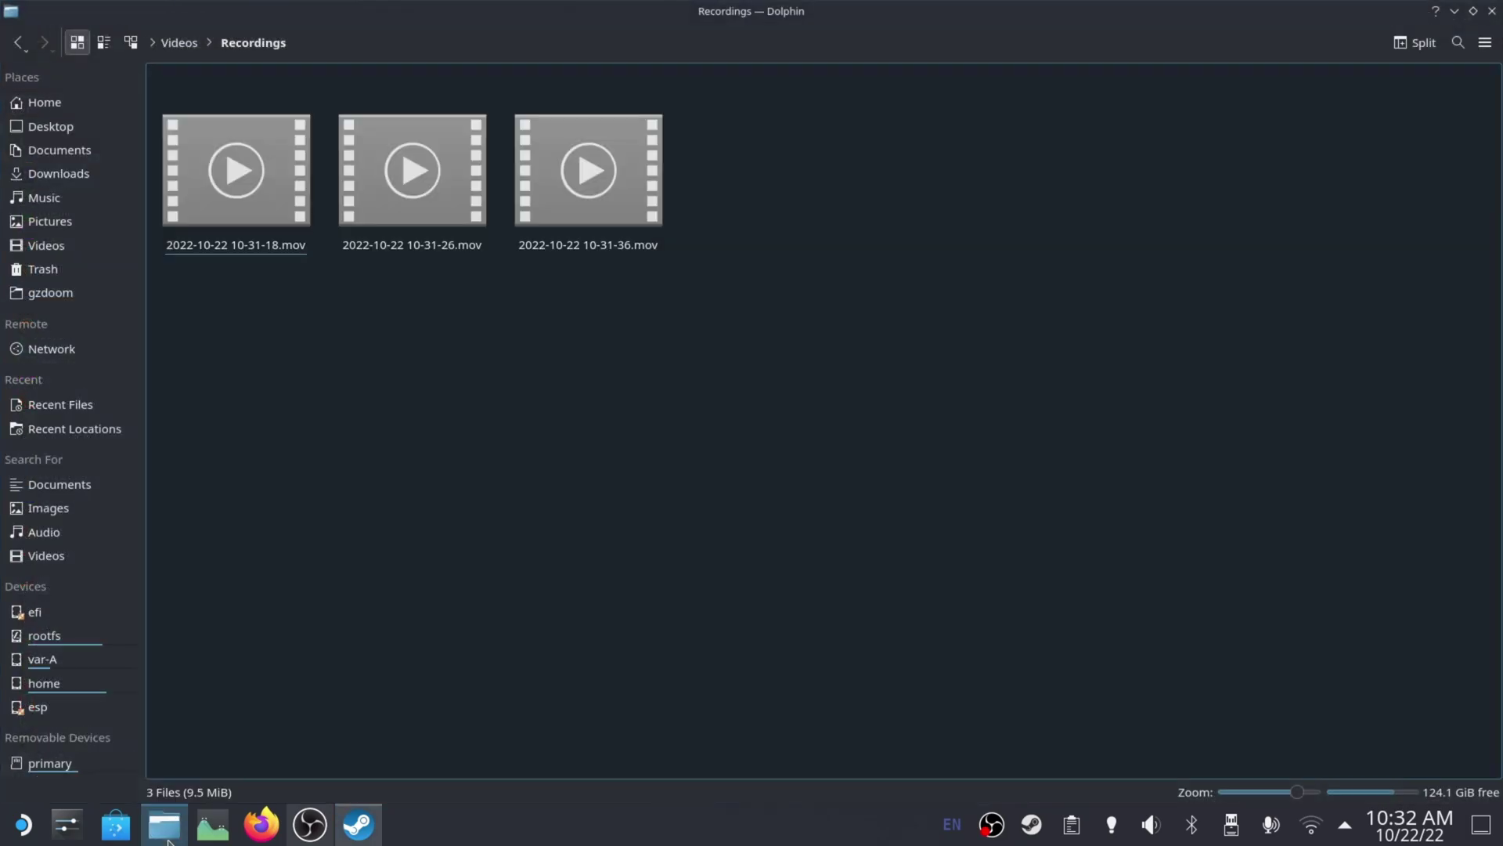
{"action": "left_click", "coordinate": [59, 174]}
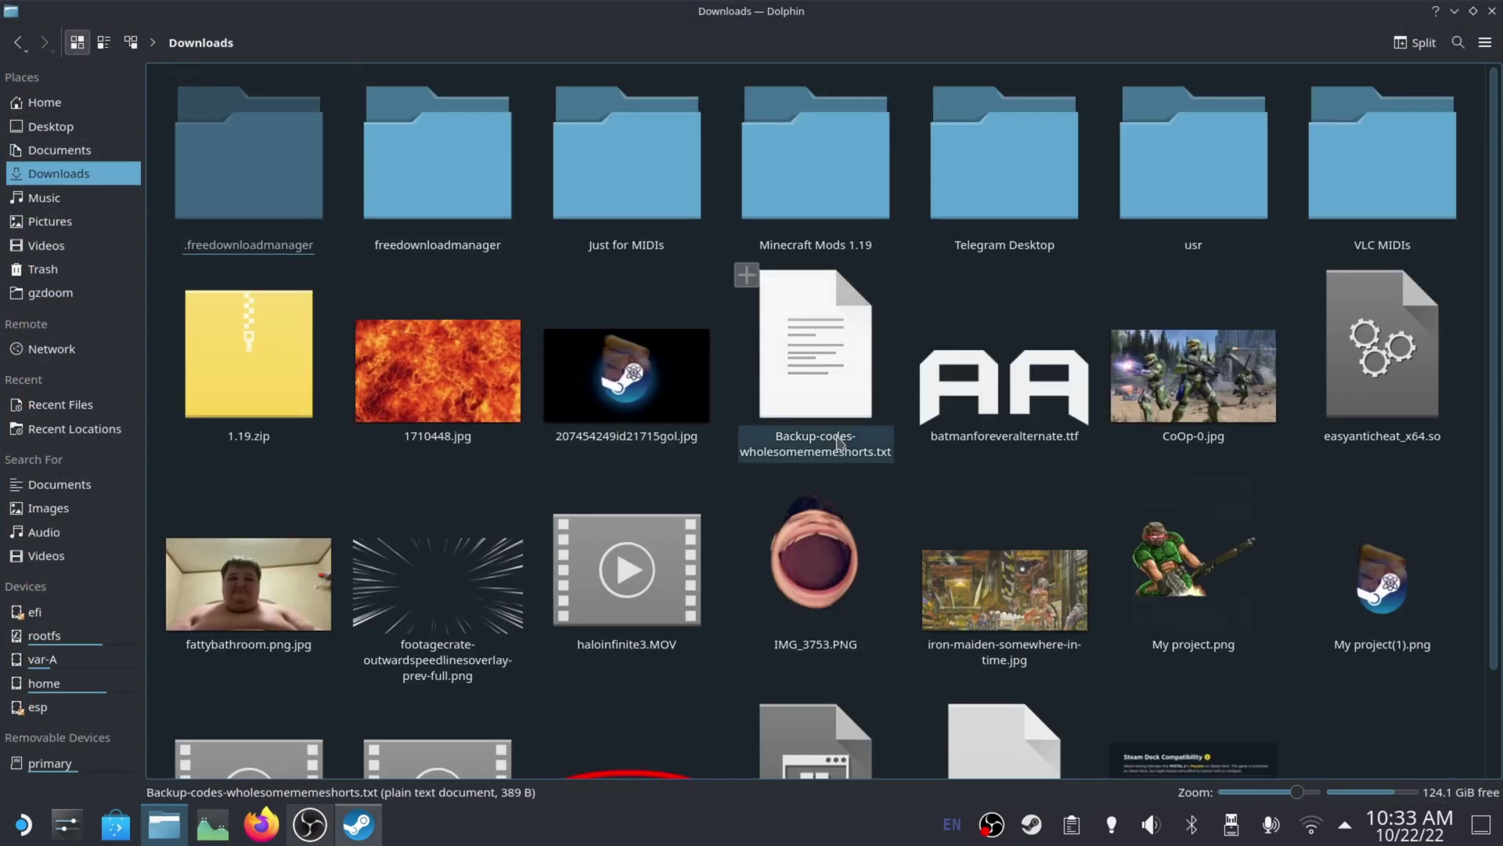
{"action": "scroll", "coordinate": [838, 442], "scroll_direction": "down", "scroll_amount": 2}
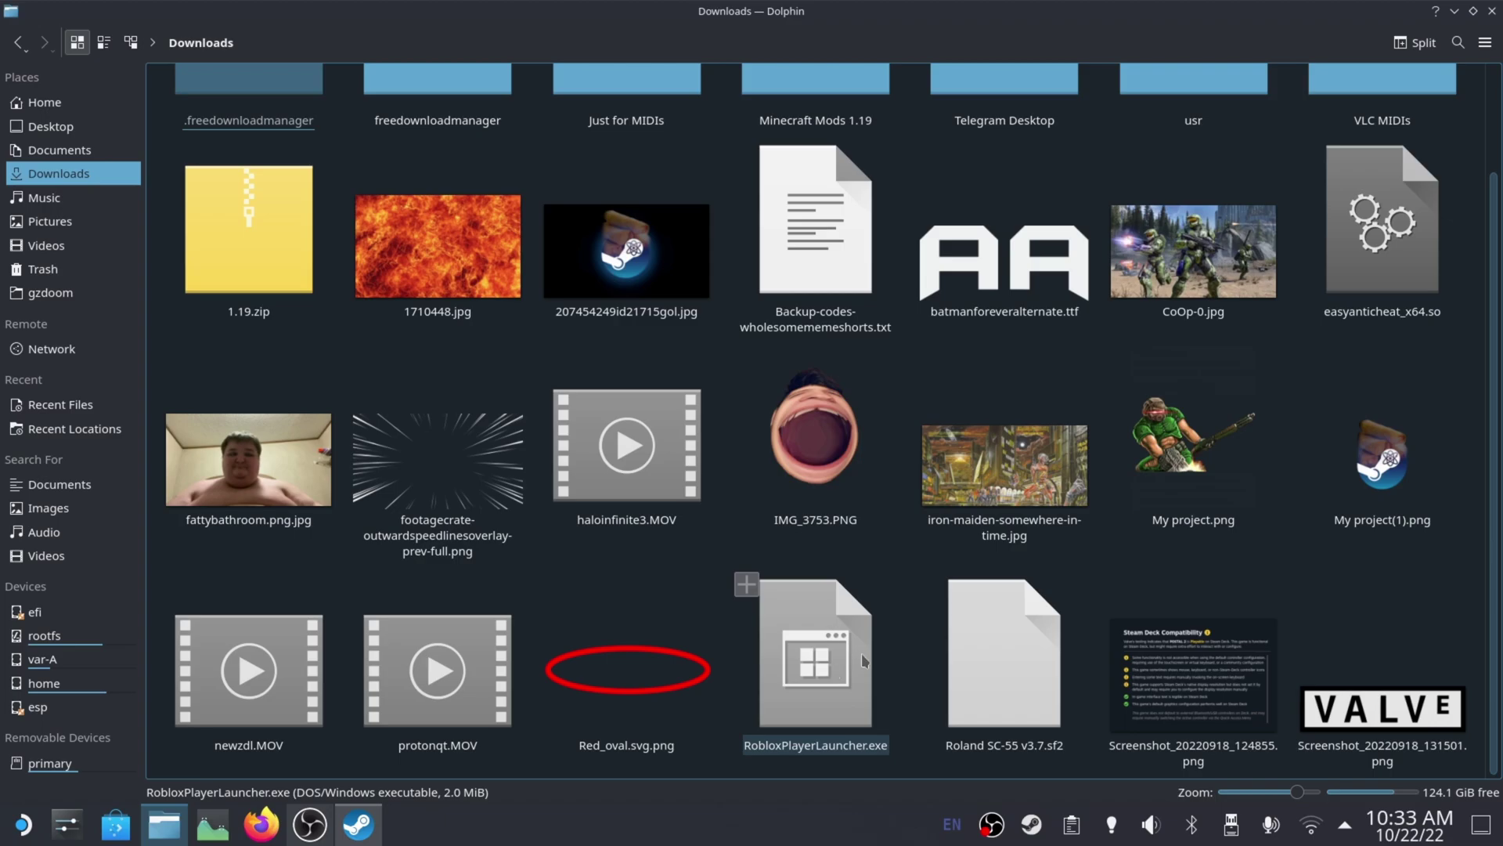
Back in Steam, start adding a non-Steam game and browse the Downloads folder with the file type set to All Files
{"action": "left_click", "coordinate": [358, 823]}
{"action": "left_click", "coordinate": [108, 783]}
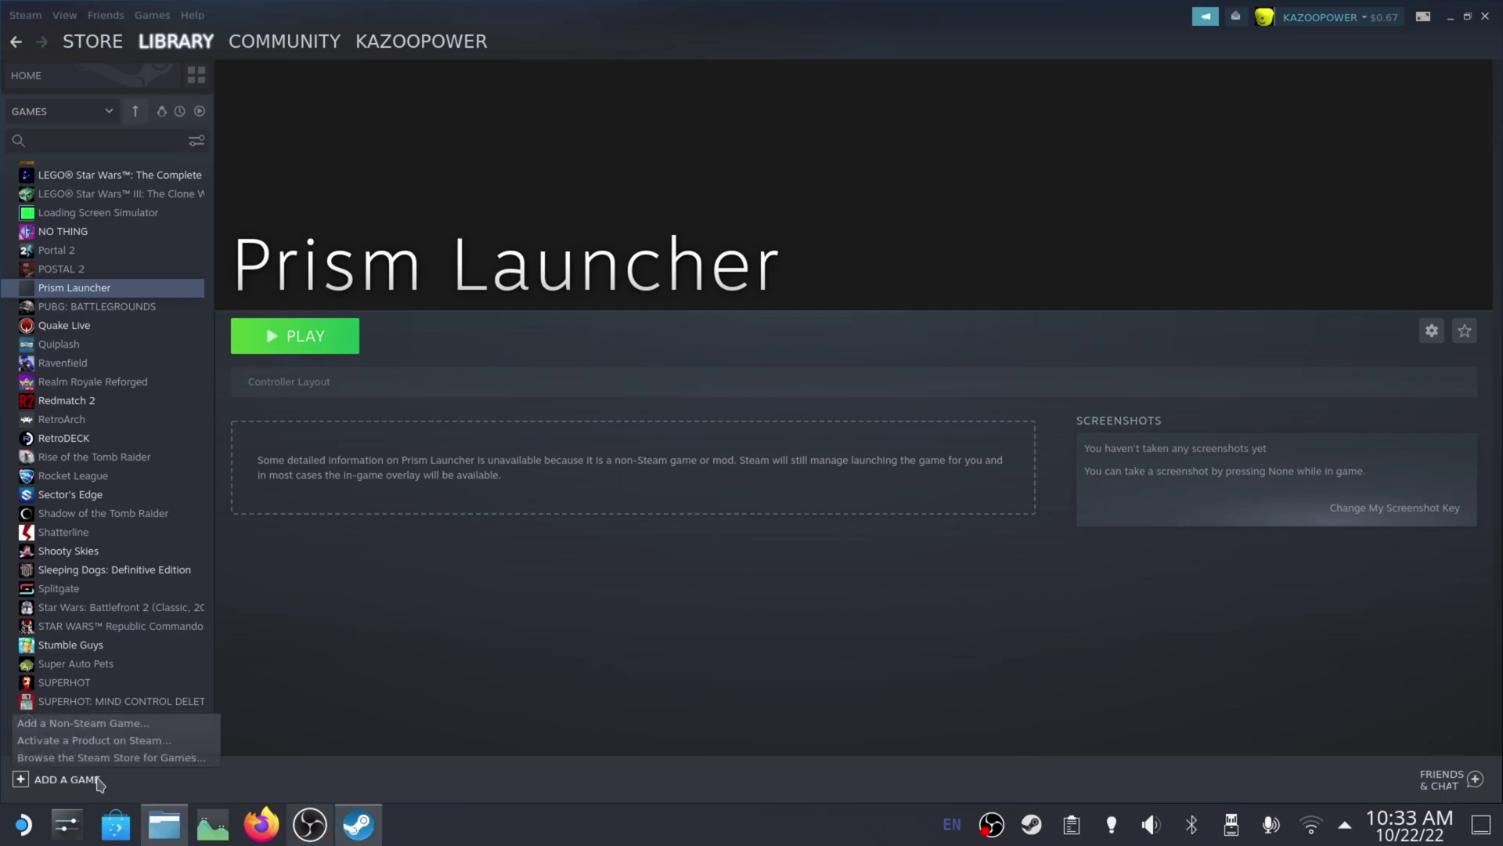
{"action": "left_click", "coordinate": [126, 720]}
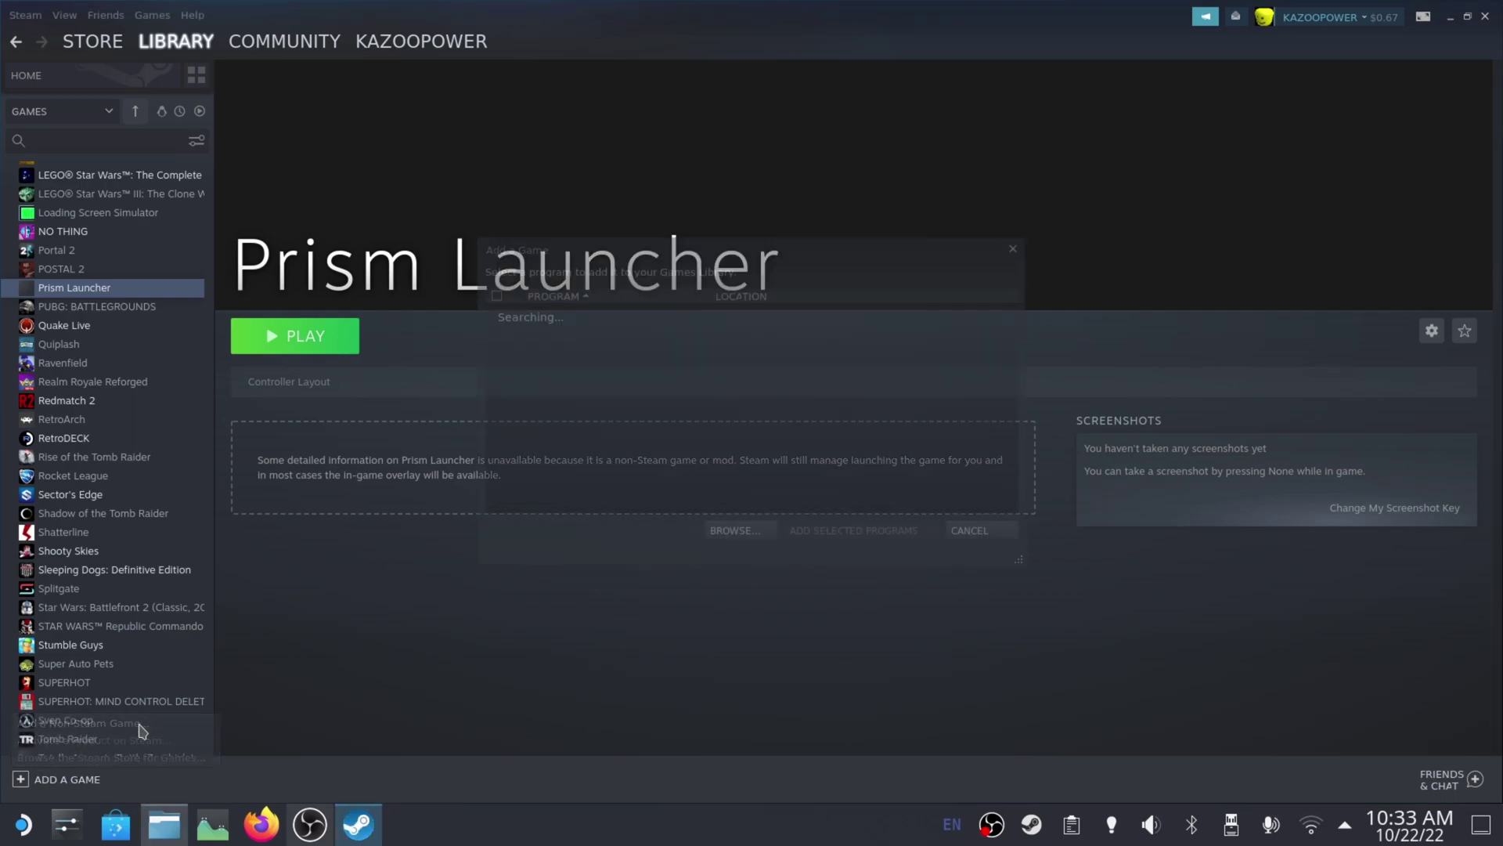
{"action": "left_click", "coordinate": [724, 532]}
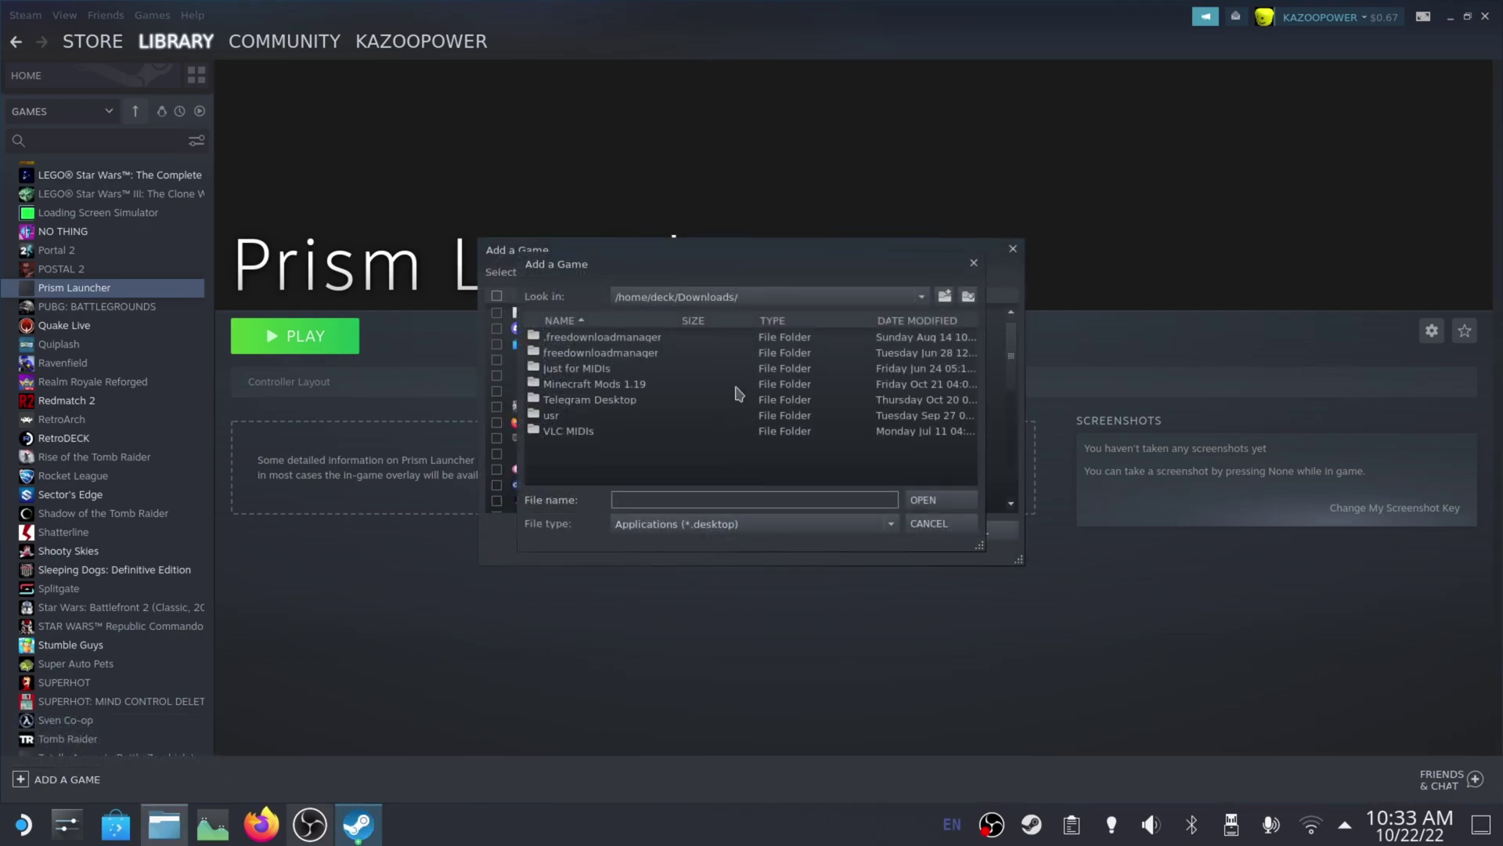
{"action": "left_click", "coordinate": [669, 297]}
{"action": "left_click", "coordinate": [672, 300]}
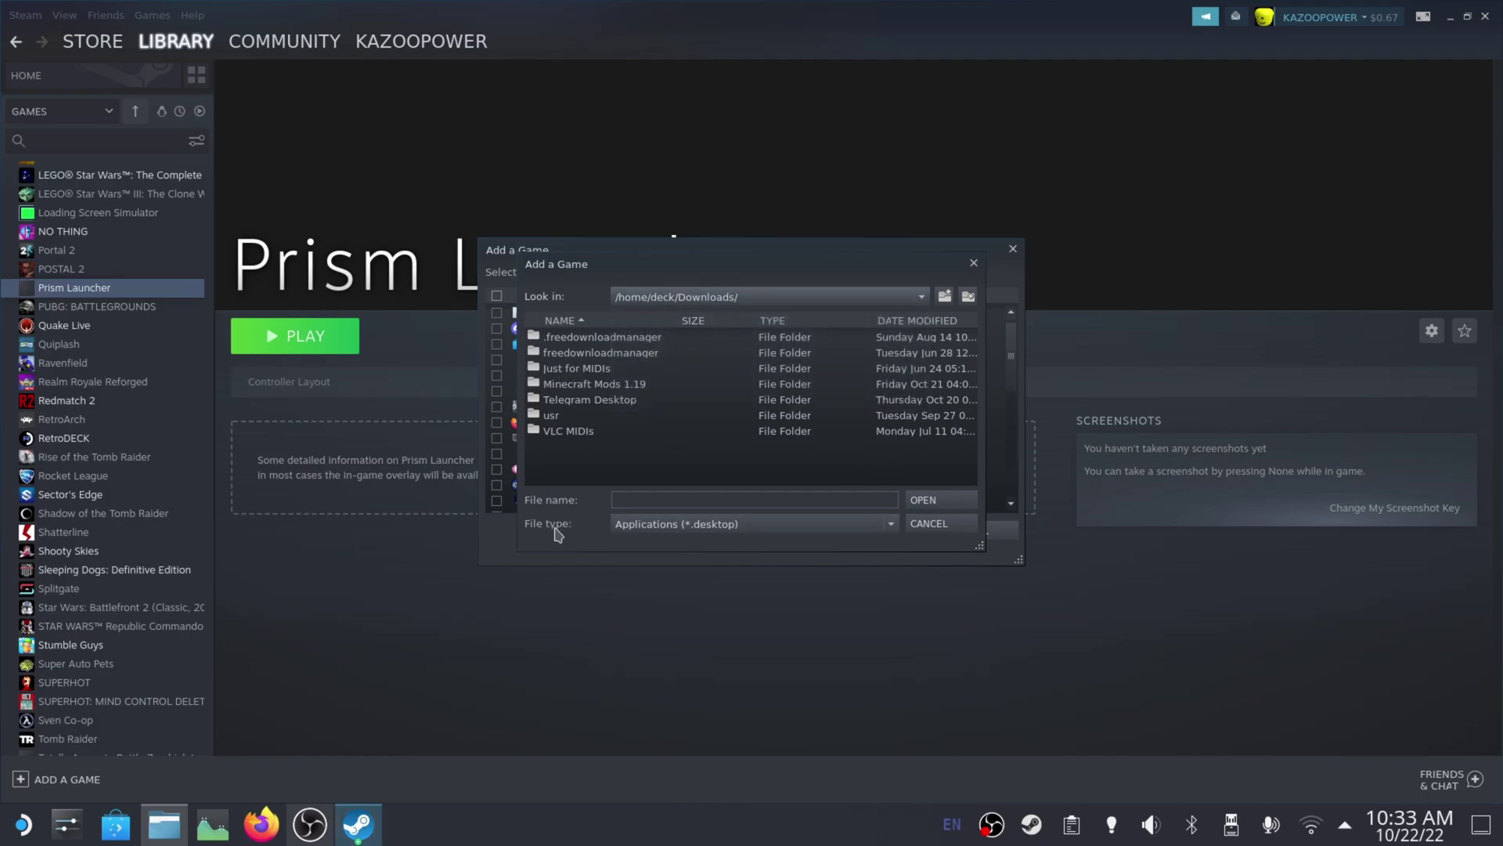
{"action": "left_click", "coordinate": [654, 524]}
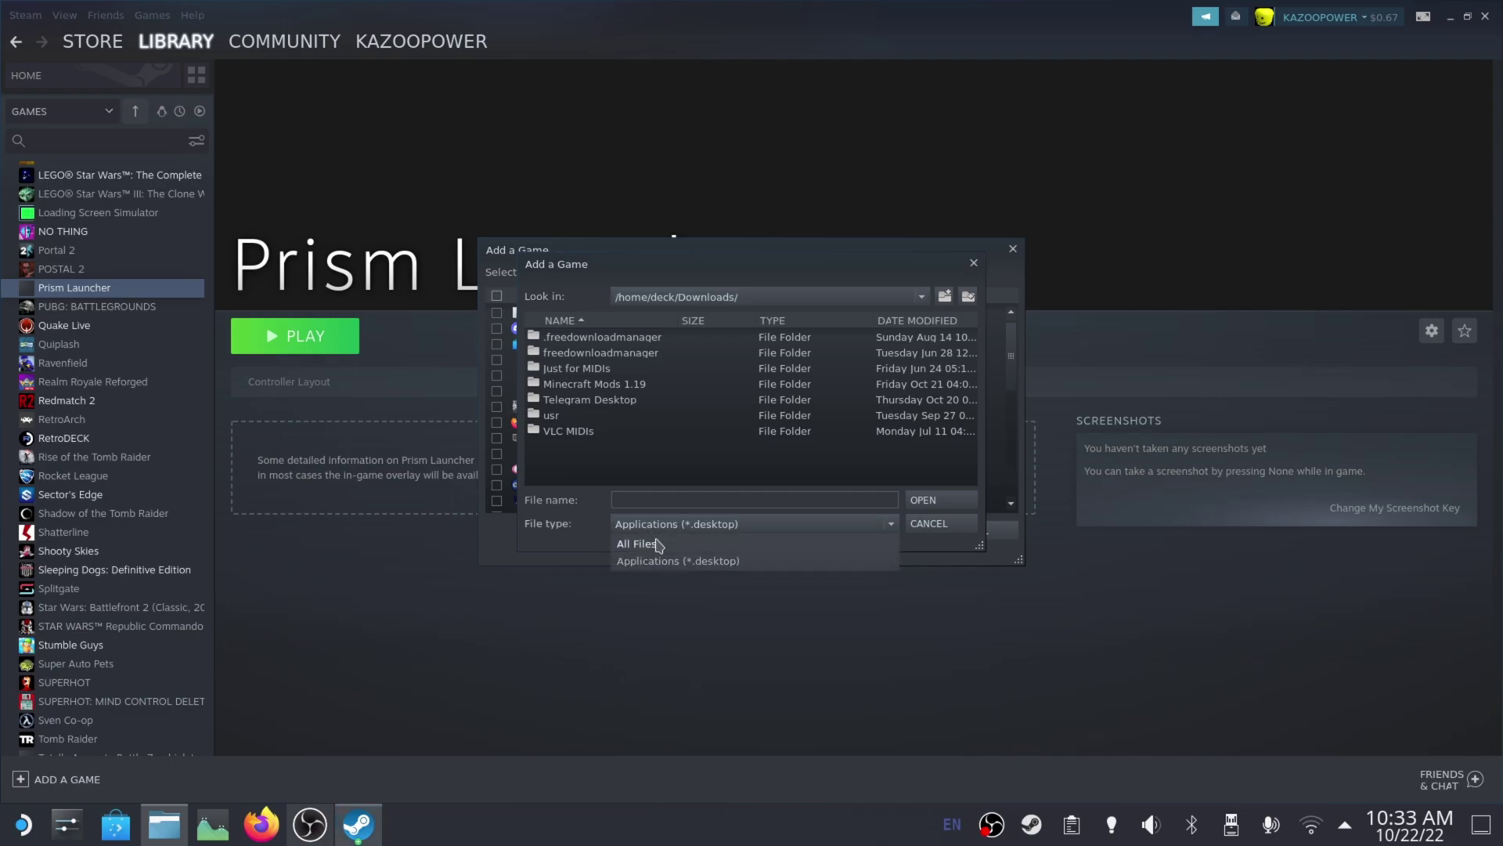
{"action": "left_click", "coordinate": [656, 545]}
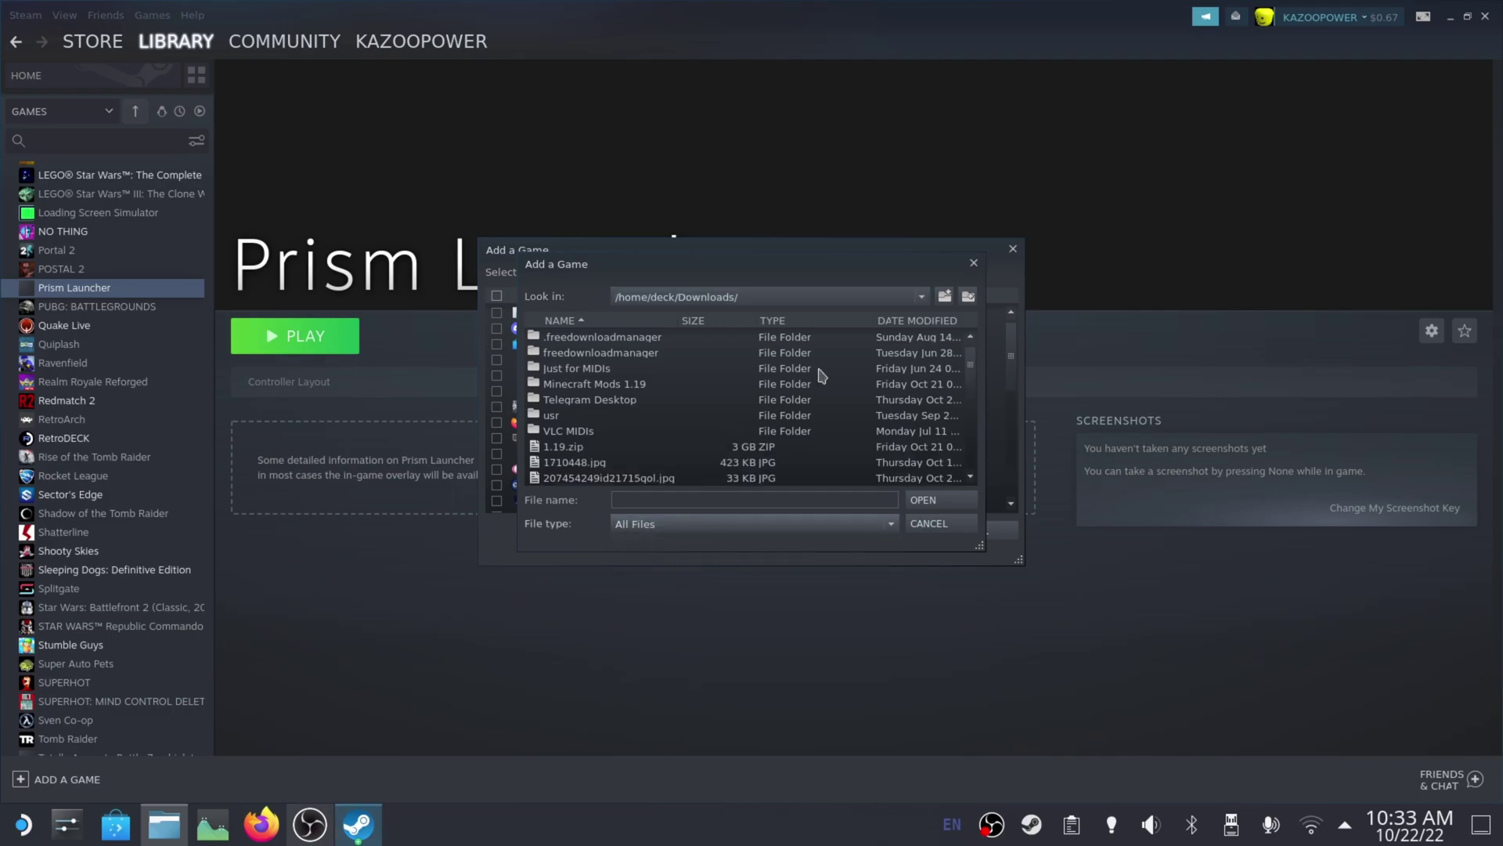
Choose RobloxPlayerLauncher.exe from Downloads and add it to the Steam library
{"action": "scroll", "coordinate": [750, 389], "scroll_direction": "down", "scroll_amount": 5}
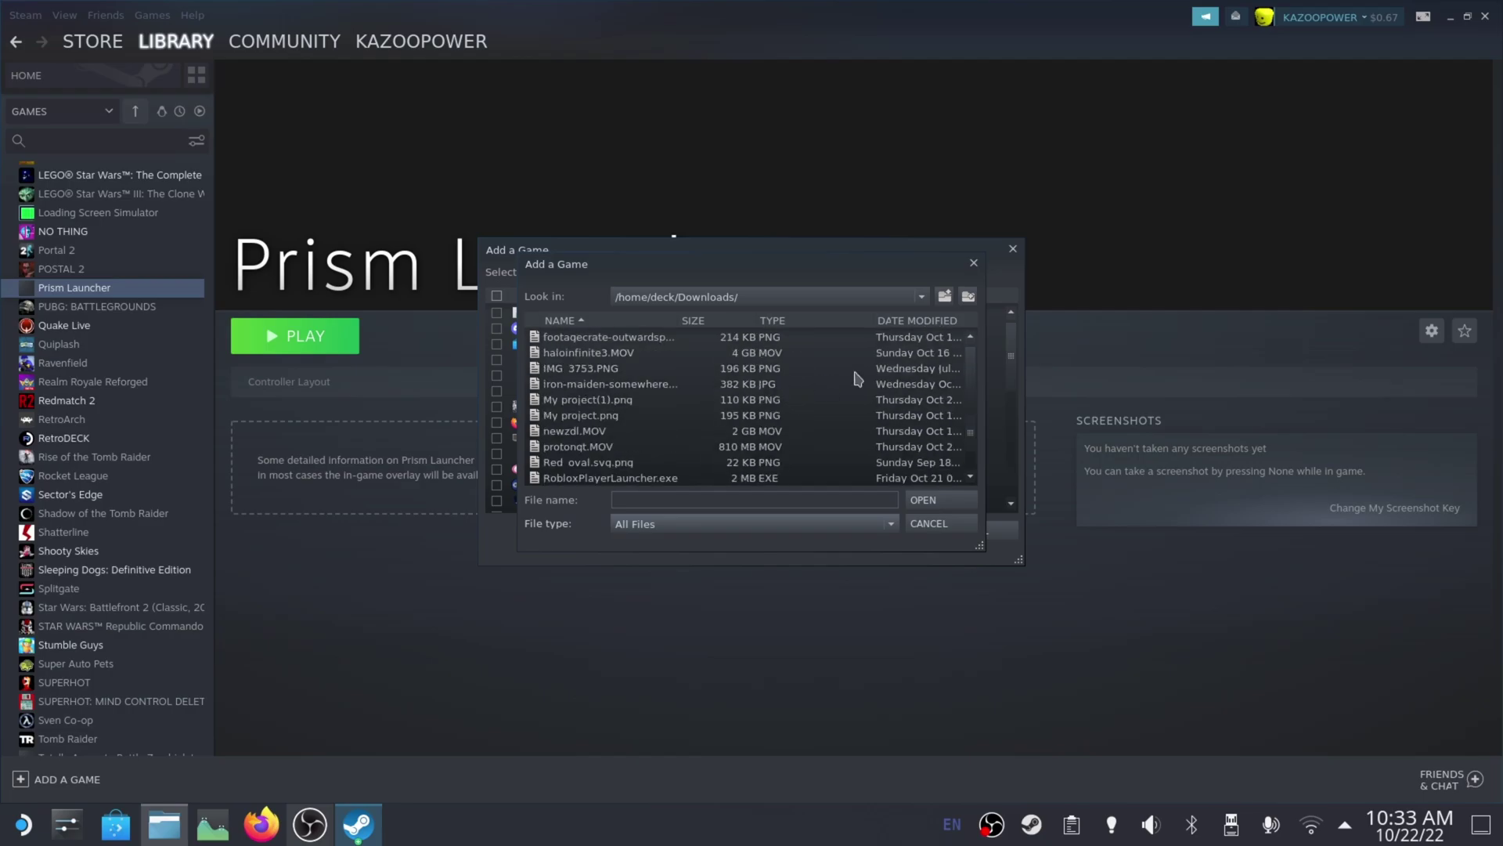
{"action": "scroll", "coordinate": [795, 395], "scroll_direction": "up", "scroll_amount": 3}
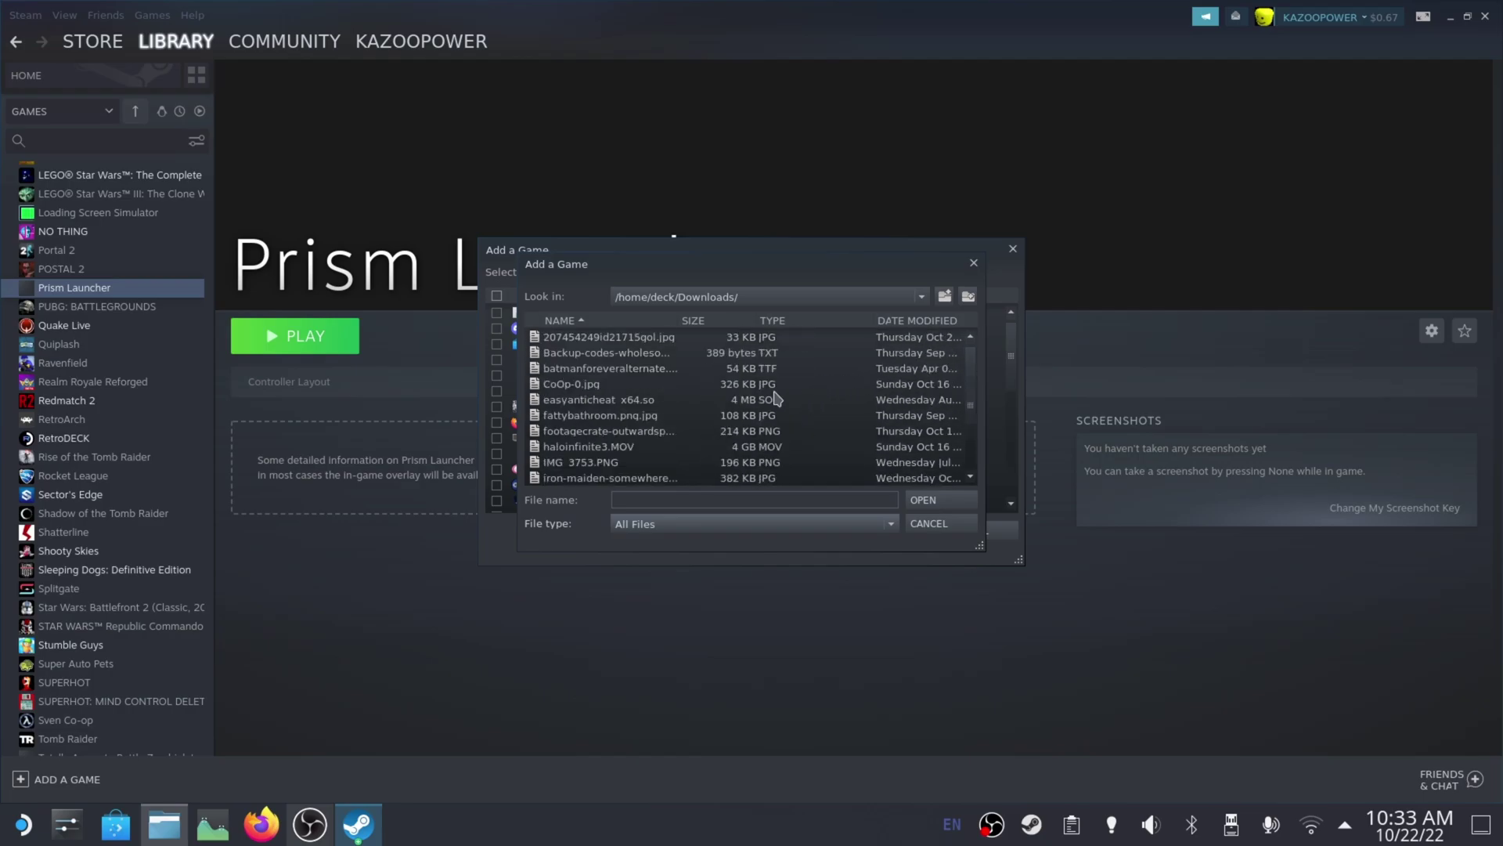
{"action": "scroll", "coordinate": [751, 395], "scroll_direction": "up", "scroll_amount": 3}
{"action": "scroll", "coordinate": [751, 395], "scroll_direction": "down", "scroll_amount": 6}
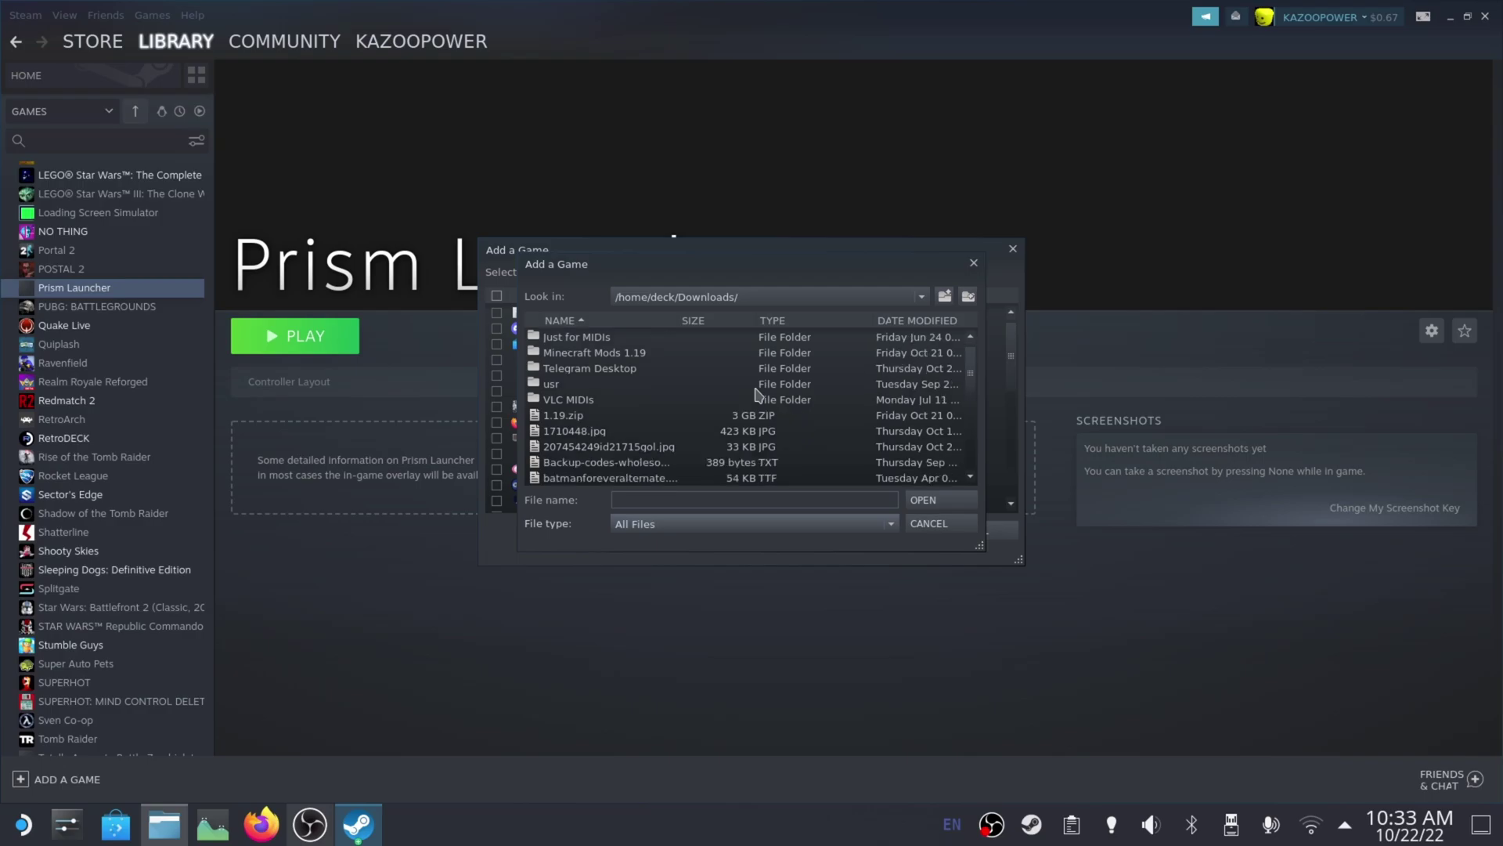
{"action": "left_click", "coordinate": [619, 431]}
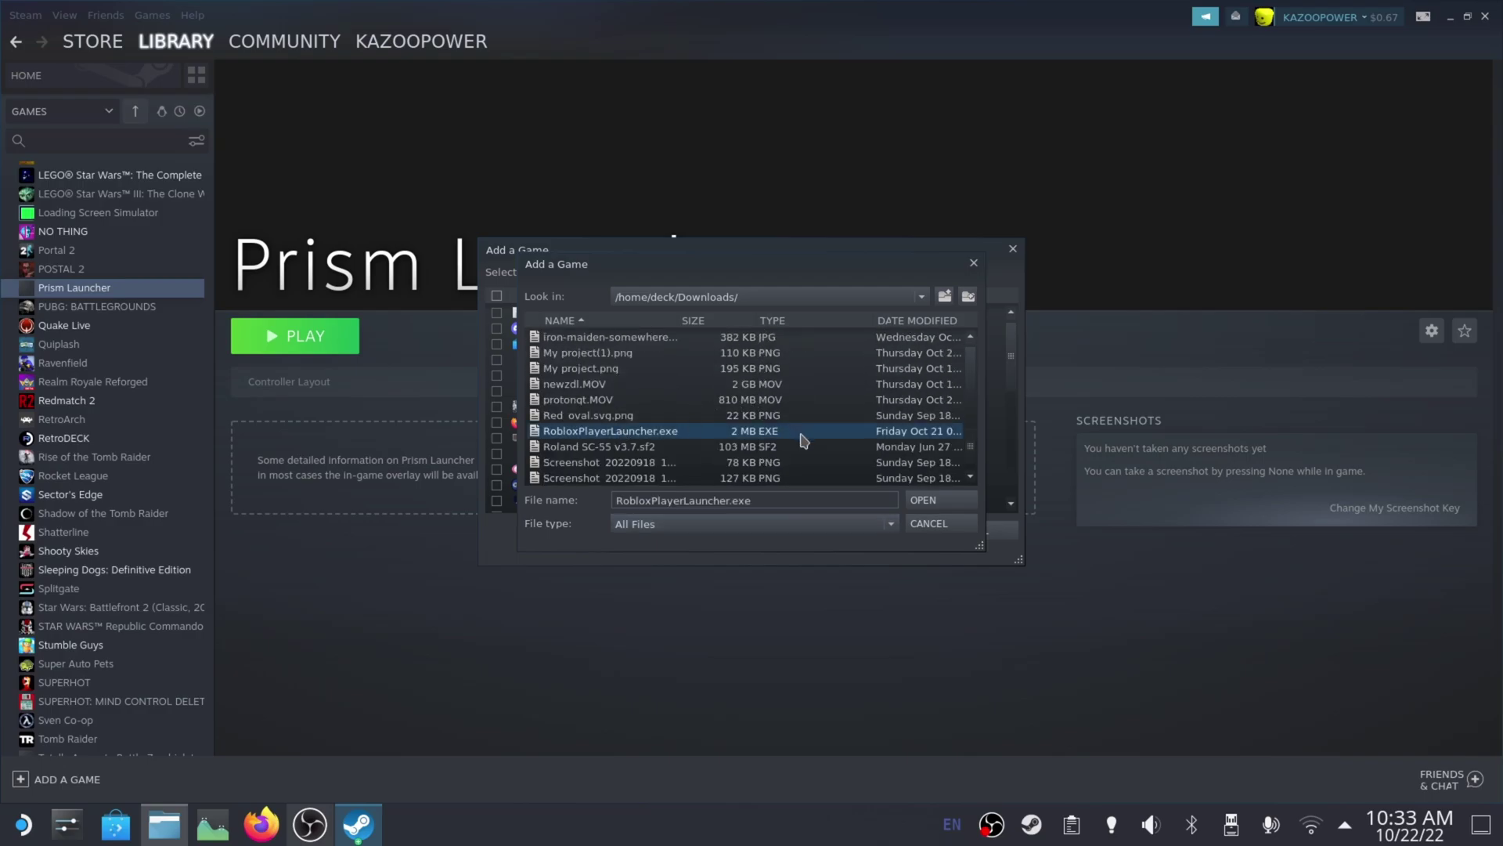
{"action": "left_click", "coordinate": [925, 500]}
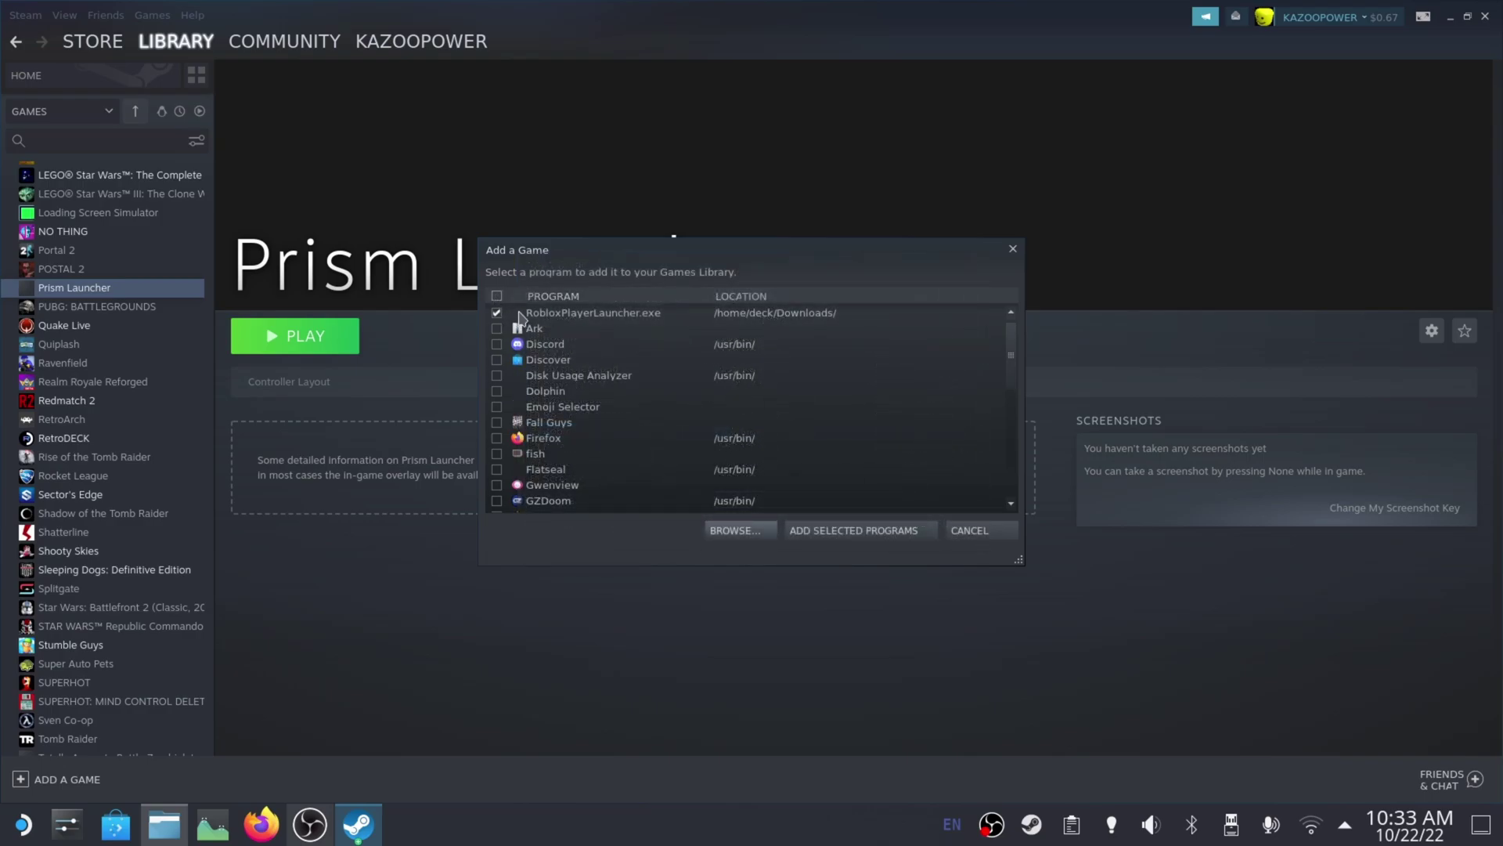
{"action": "left_click", "coordinate": [833, 531]}
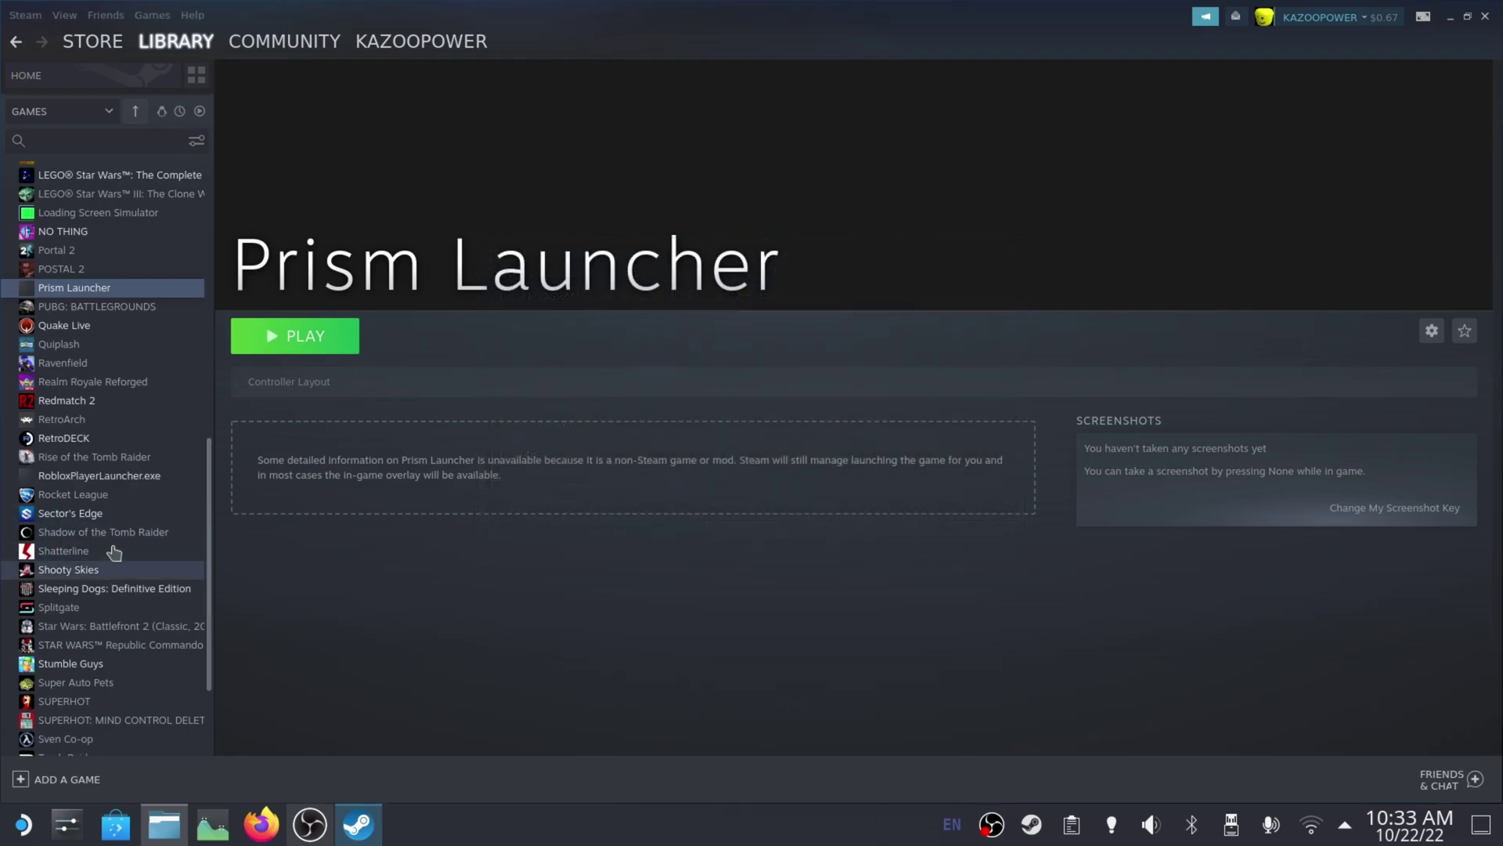
Force RobloxPlayerLauncher.exe to use the Proton Experimental compatibility tool in its properties
{"action": "left_click", "coordinate": [110, 476]}
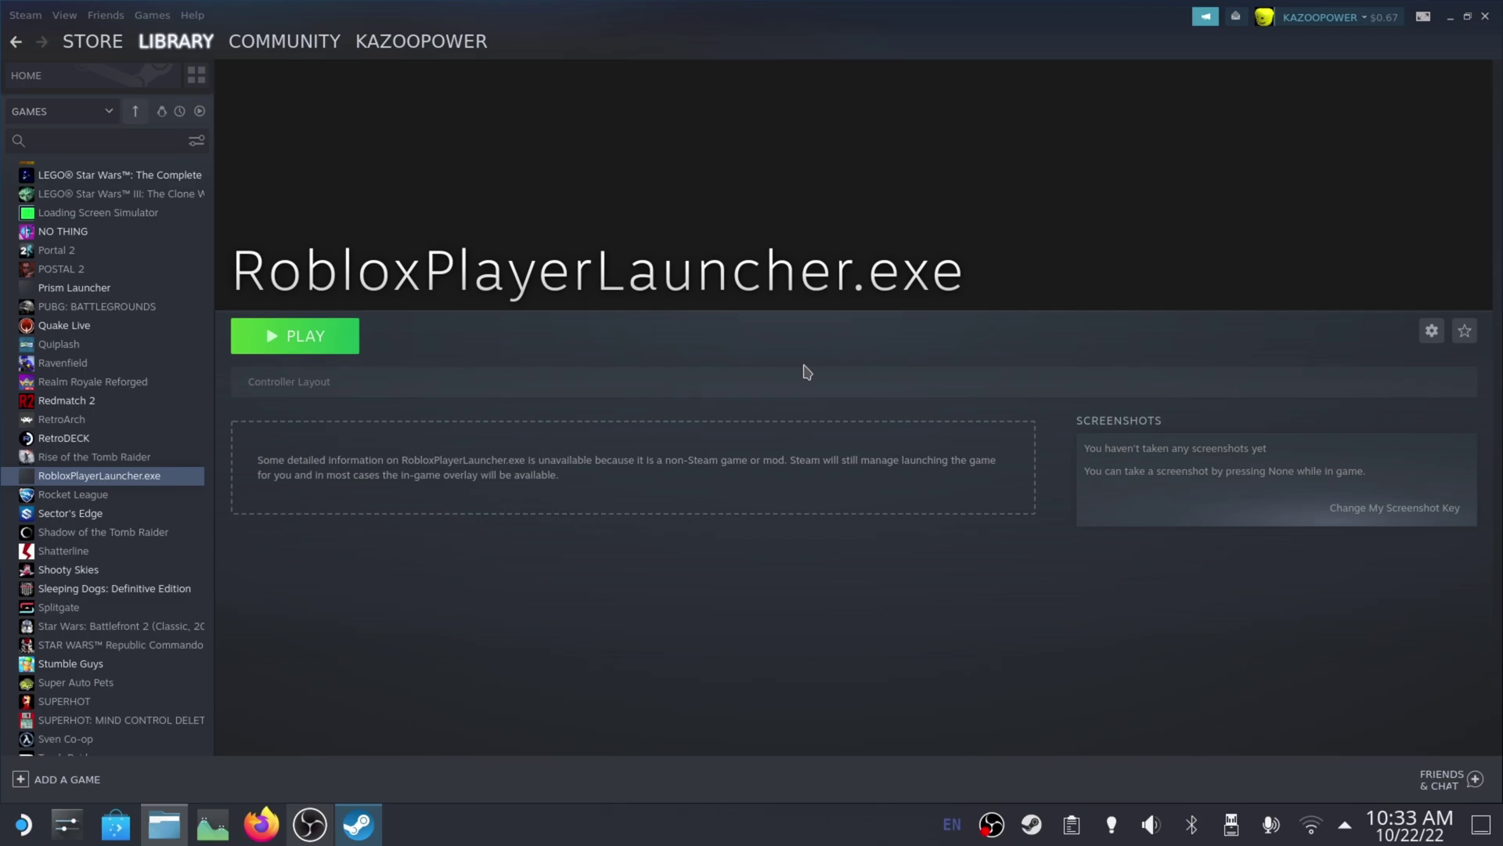
{"action": "left_click", "coordinate": [1432, 330]}
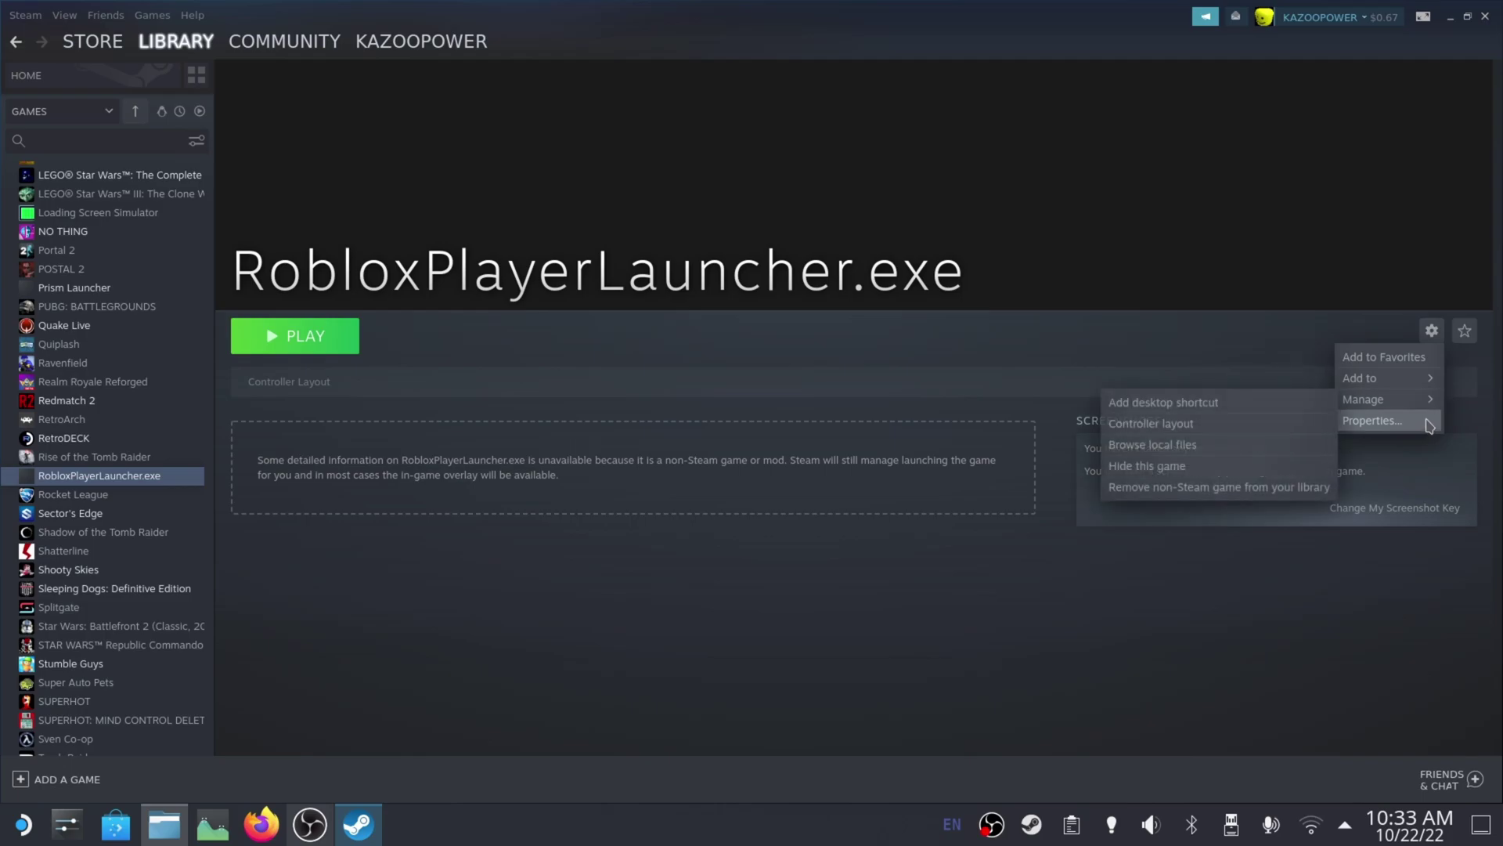
{"action": "left_click", "coordinate": [1370, 421]}
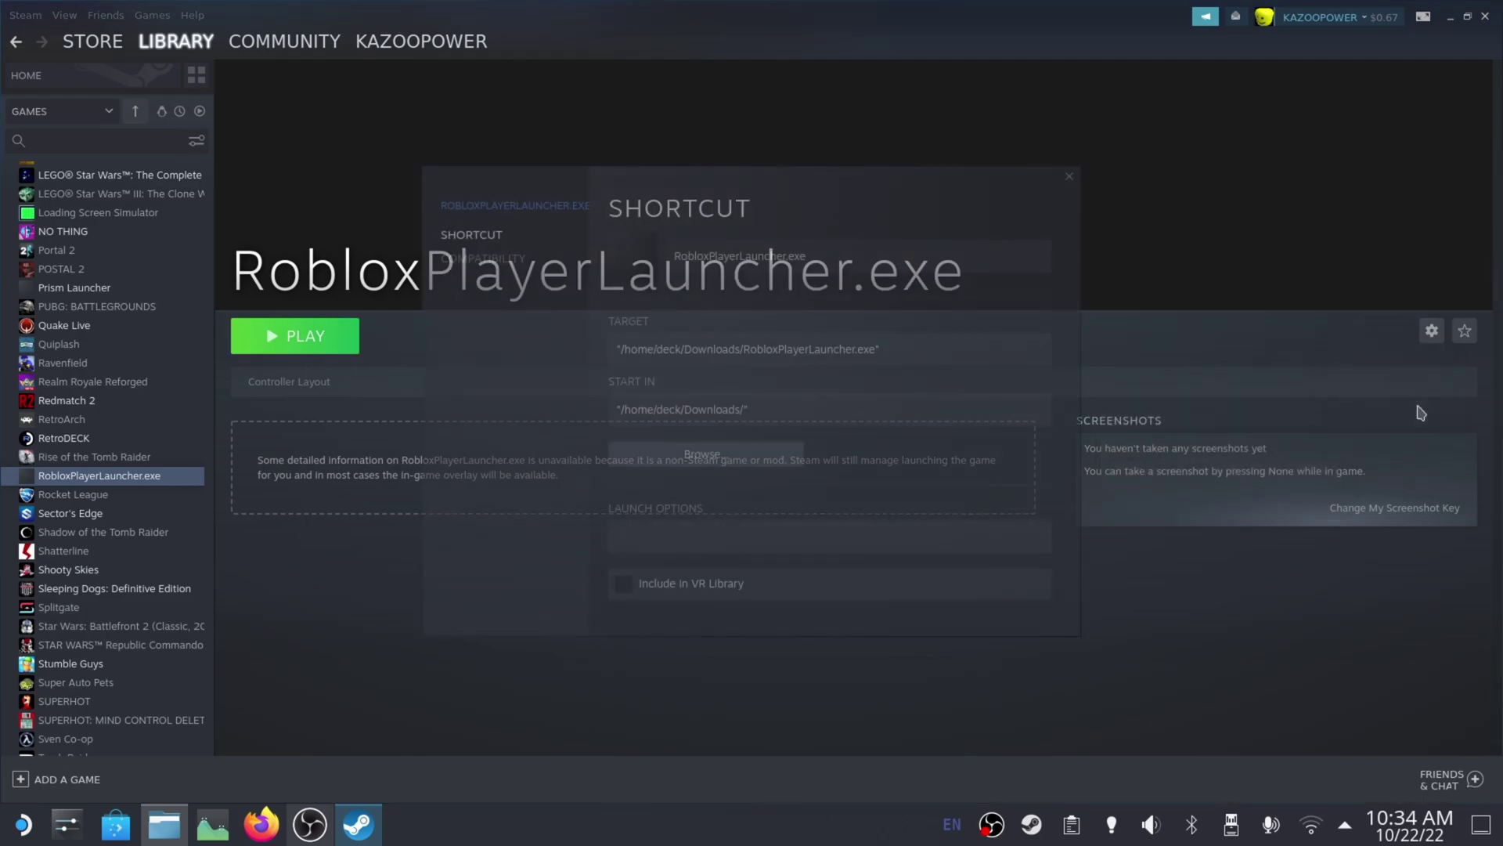
{"action": "left_click", "coordinate": [503, 259]}
{"action": "left_click", "coordinate": [705, 255]}
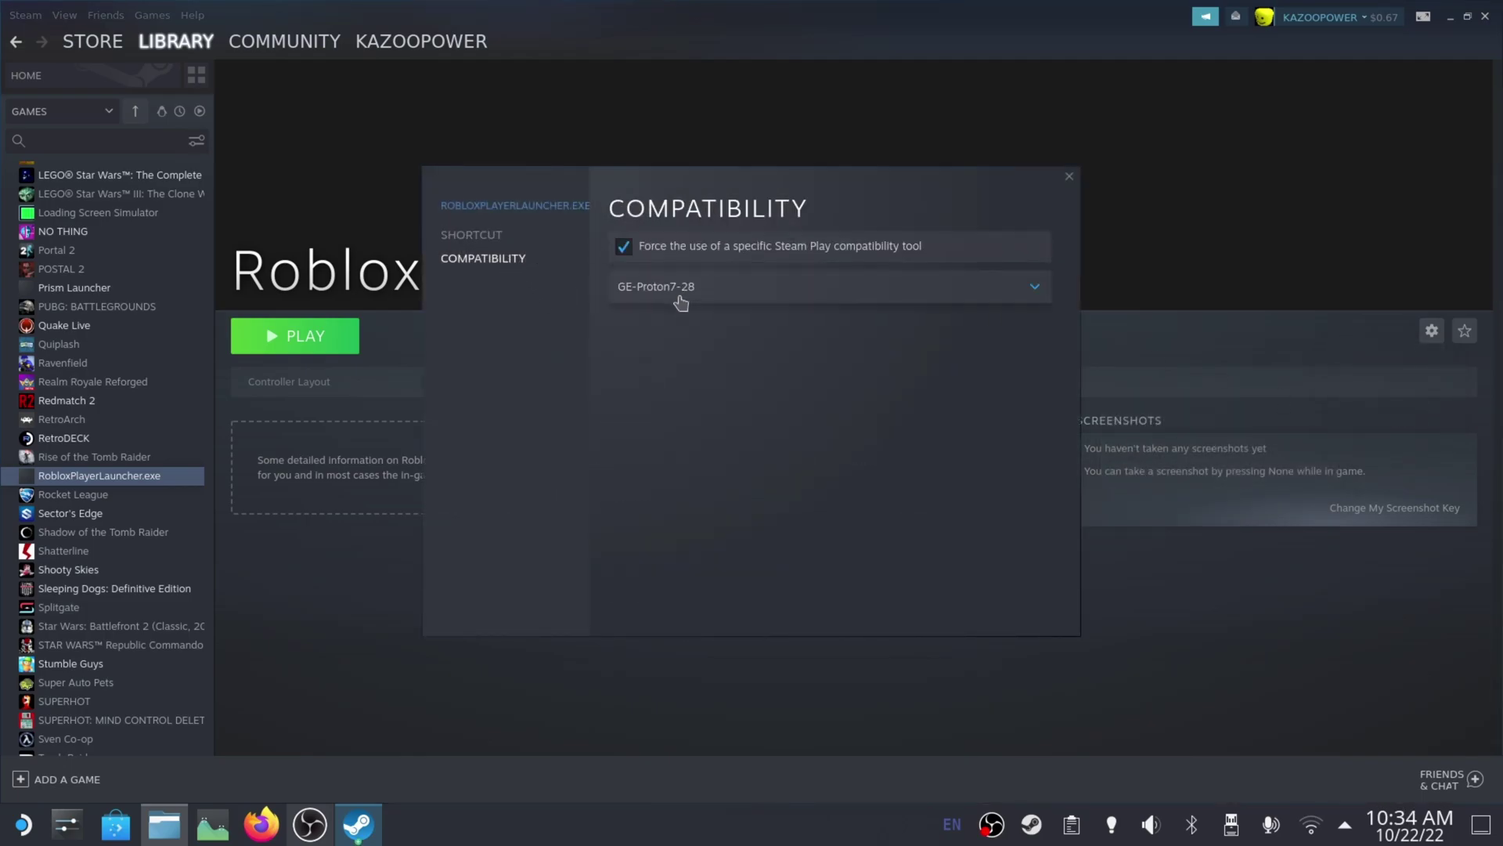
{"action": "left_click", "coordinate": [678, 295]}
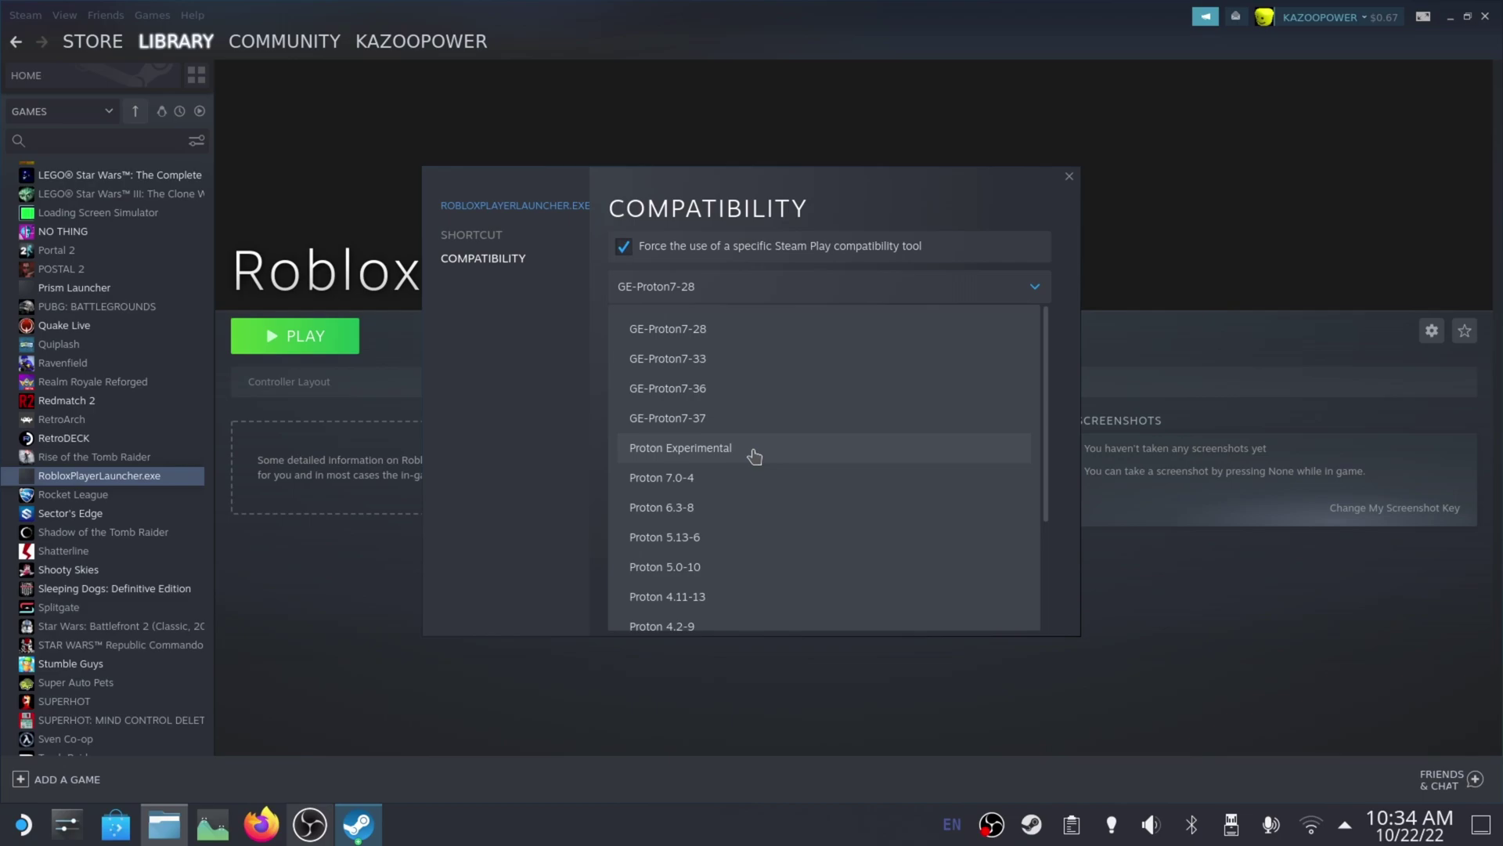
{"action": "left_click", "coordinate": [755, 456]}
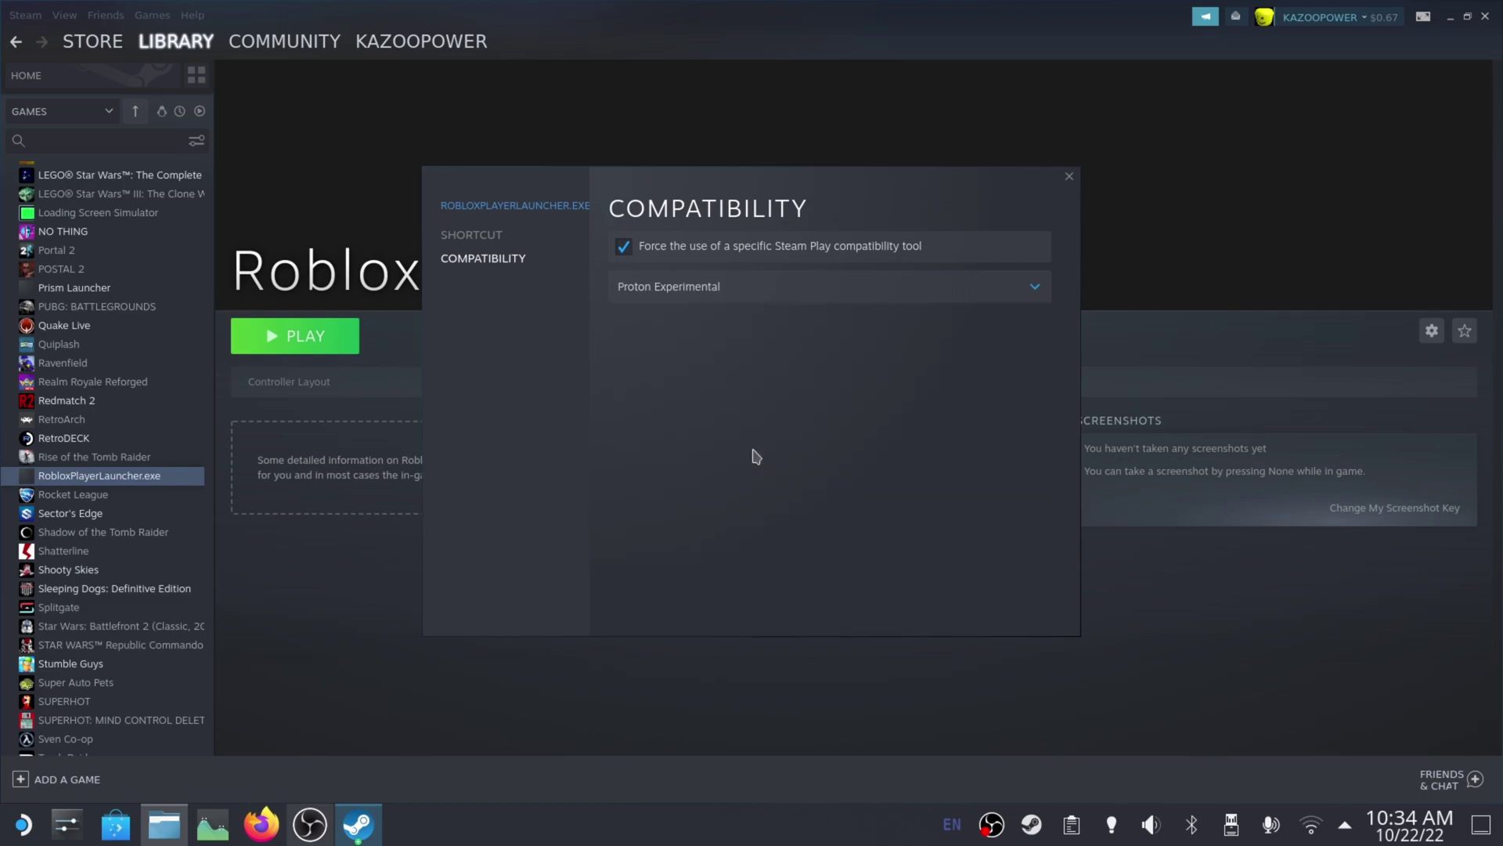
{"action": "left_click", "coordinate": [1069, 179]}
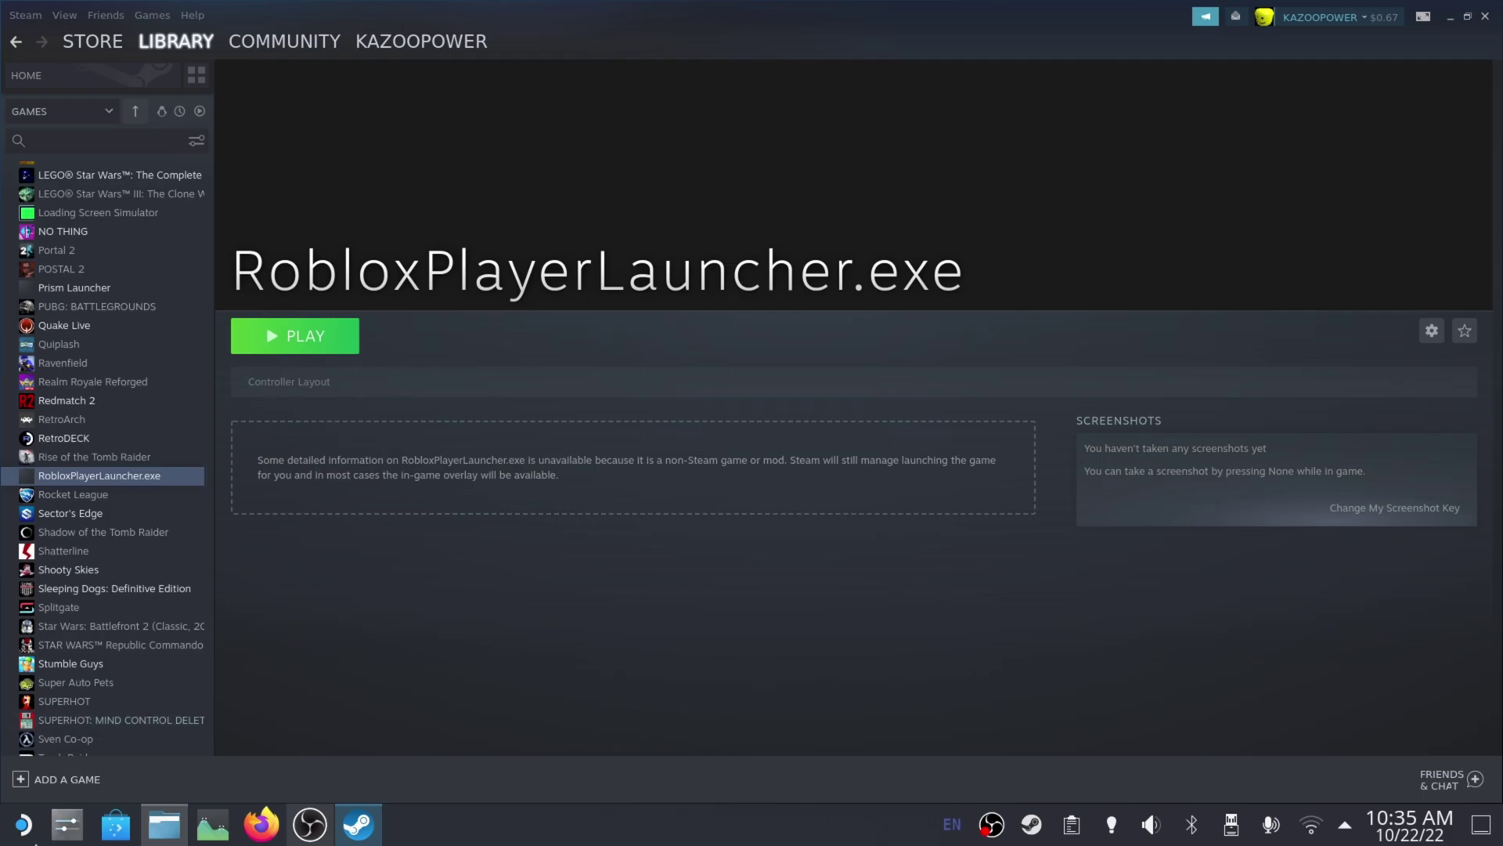
{"action": "left_click", "coordinate": [23, 825]}
{"action": "mouse_move", "coordinate": [123, 451]}
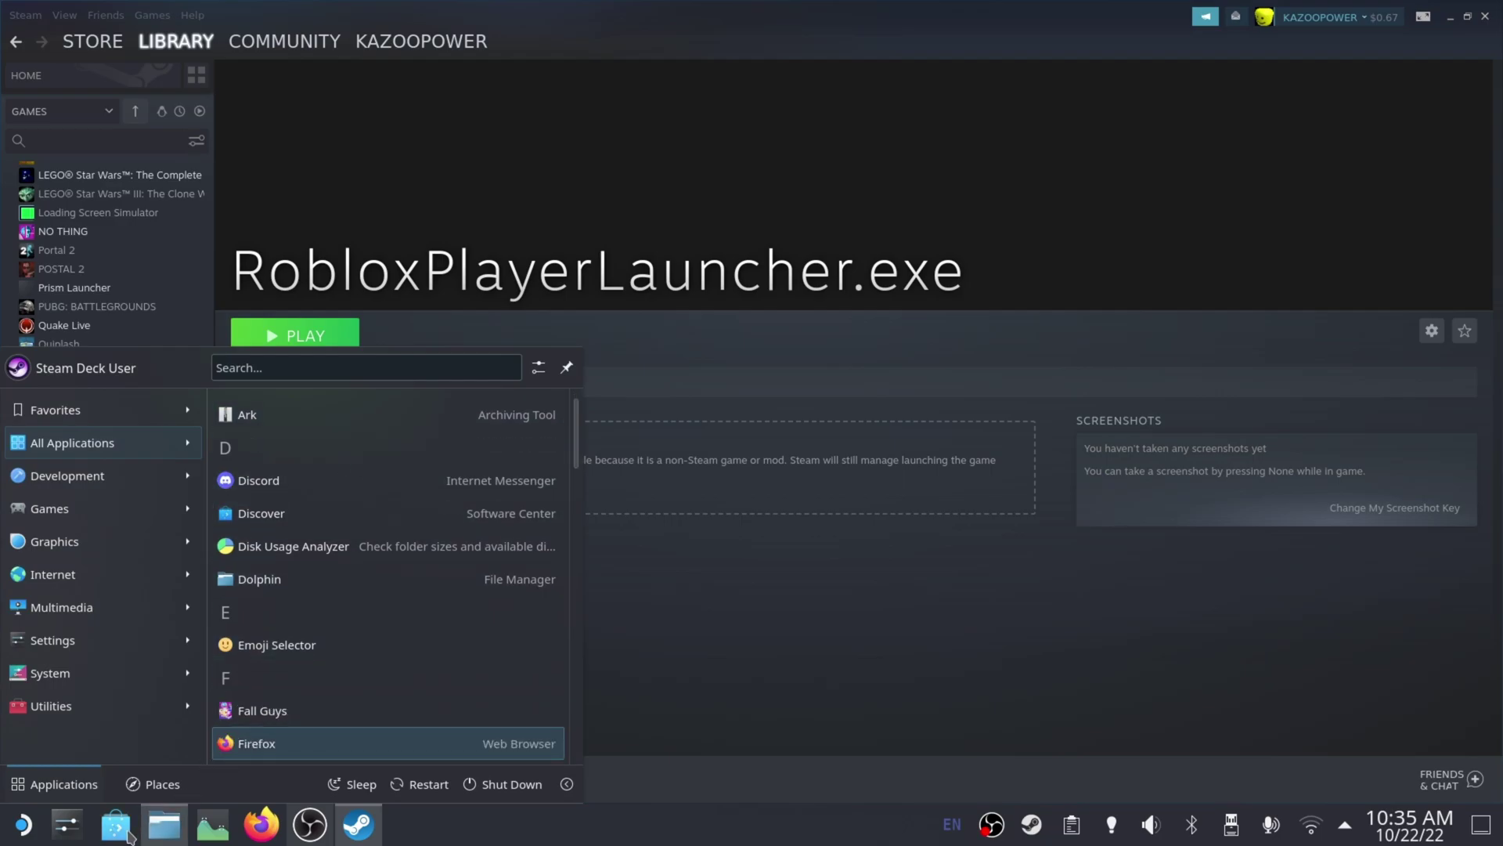
{"action": "left_click", "coordinate": [770, 636]}
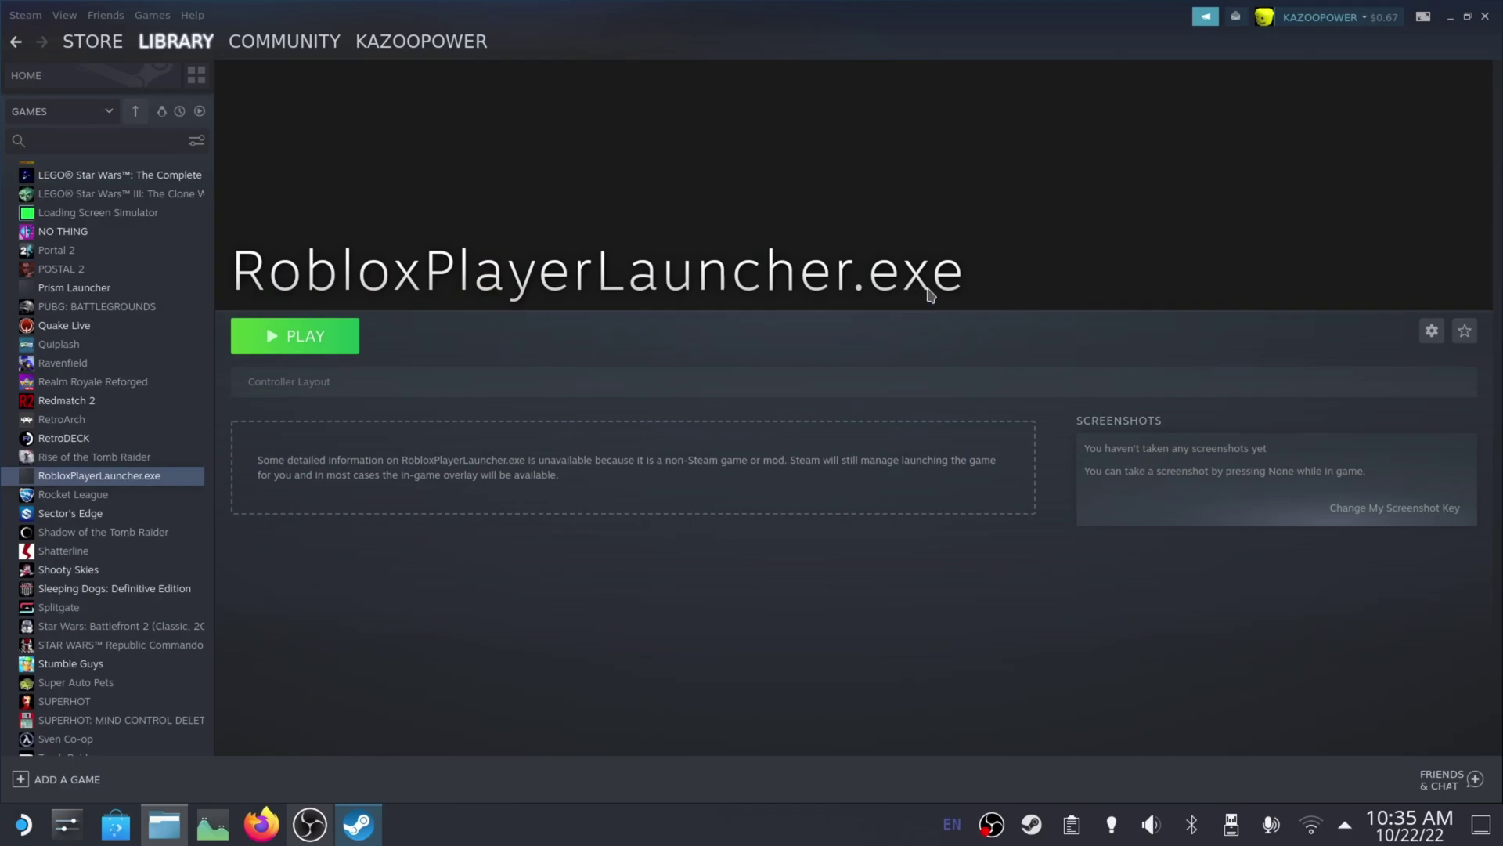
Hide all open windows to show the desktop
{"action": "key", "text": "super+d"}
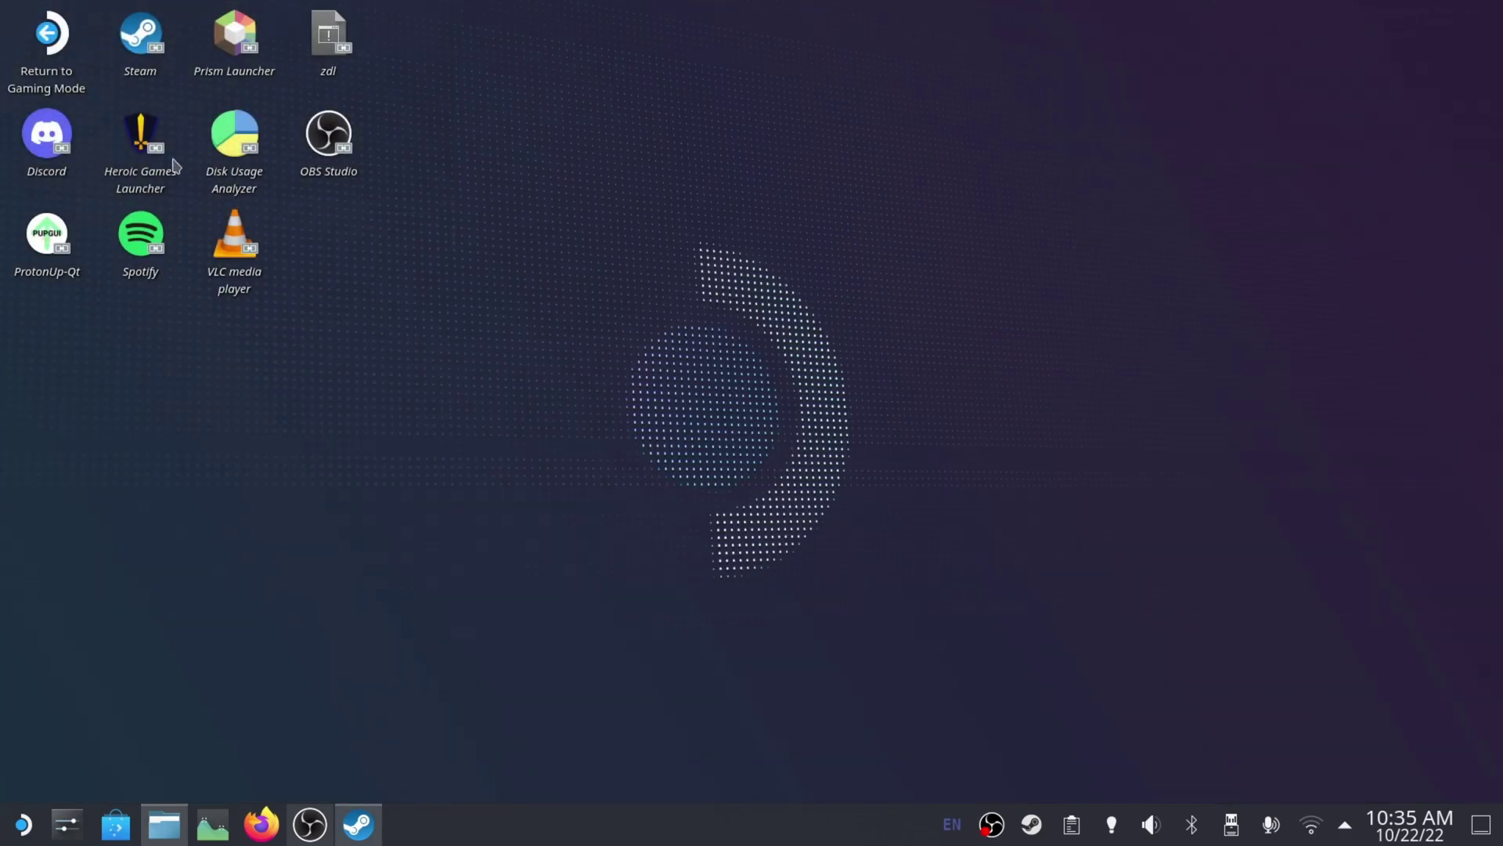